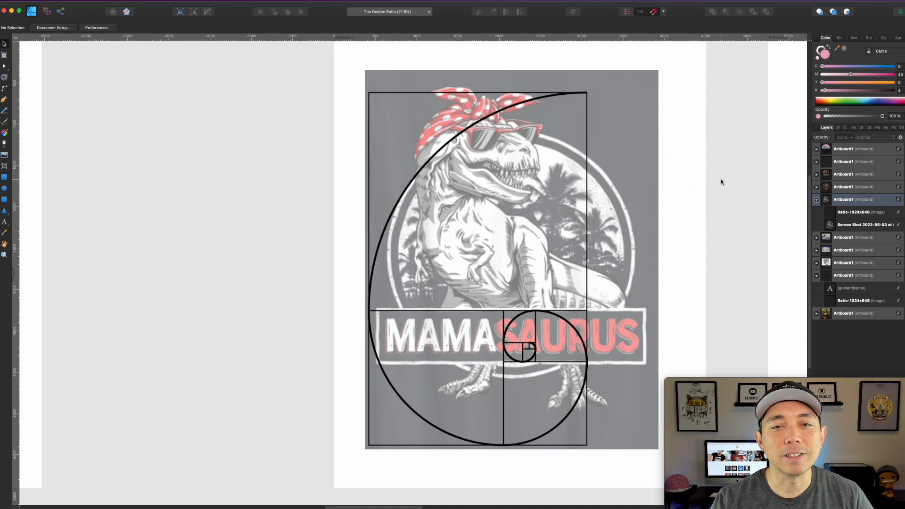
# Step: Flip the golden spiral over the Cinco de Mayo design horizontally and shift it slightly to the left
pyautogui.moveTo(741, 178); pyautogui.dragTo(396, 177)
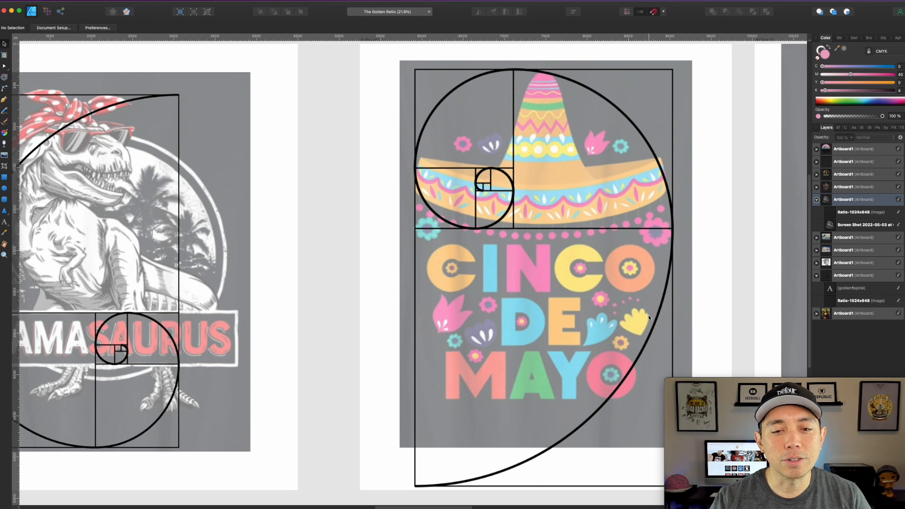
pyautogui.click(537, 73)
pyautogui.click(479, 12)
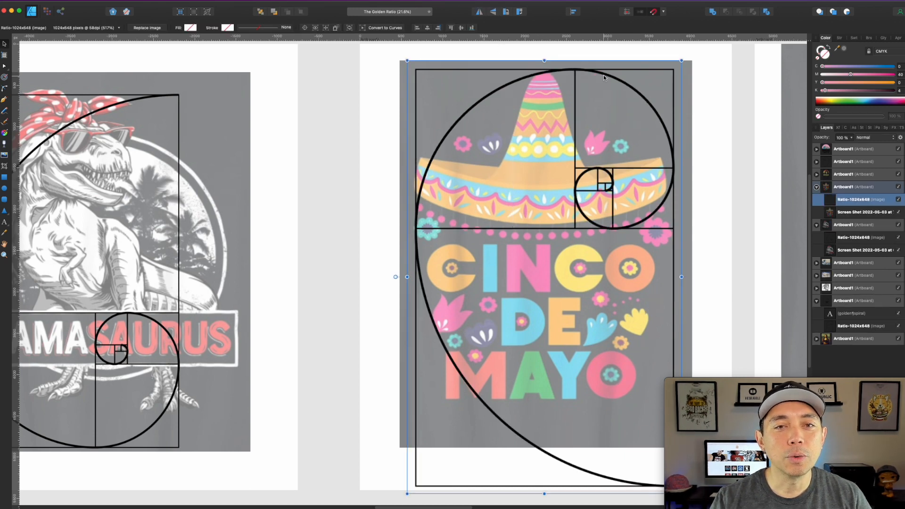
pyautogui.moveTo(599, 75); pyautogui.dragTo(594, 77)
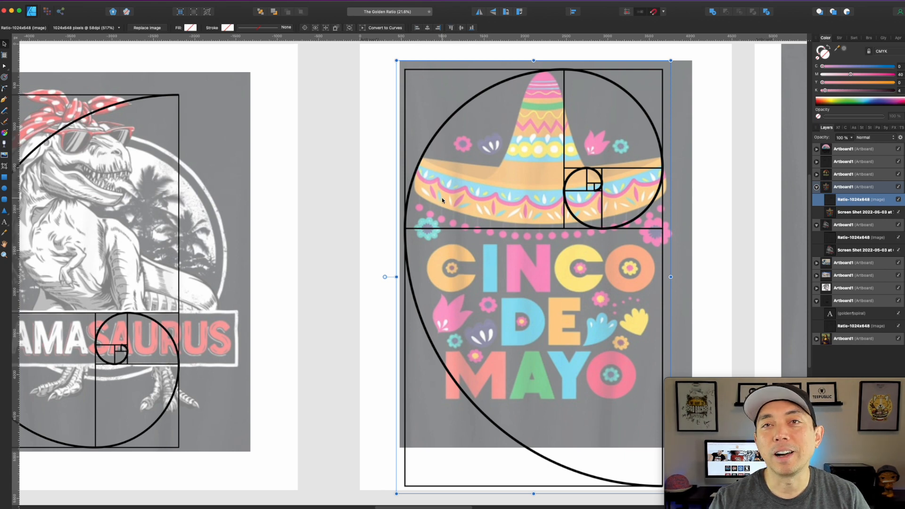
pyautogui.click(713, 171)
# Step: Flip the golden spiral over the Moab Utah design horizontally and align it with the sunset arch
pyautogui.moveTo(712, 168); pyautogui.dragTo(345, 179)
pyautogui.click(589, 225)
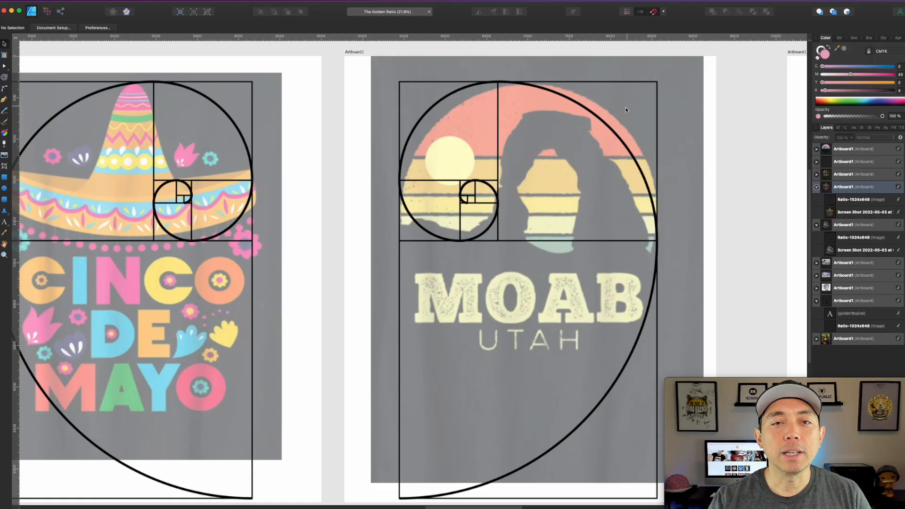
pyautogui.click(618, 129)
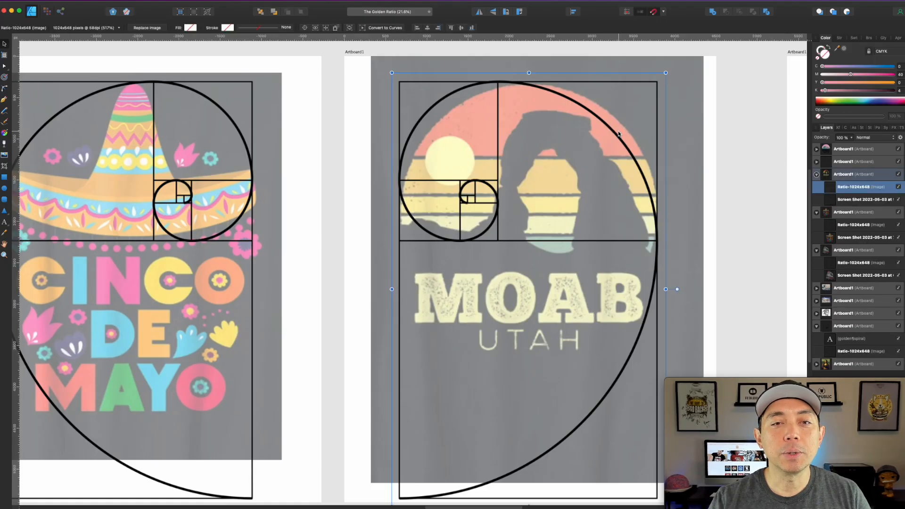
pyautogui.click(477, 11)
pyautogui.moveTo(594, 88)
pyautogui.mouseDown()
pyautogui.moveTo(584, 88)
pyautogui.moveTo(597, 87)
pyautogui.mouseUp()
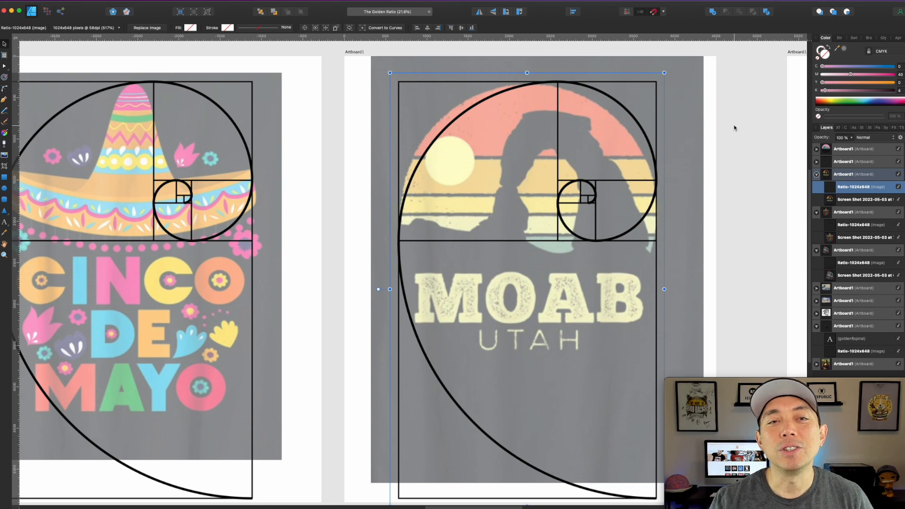
pyautogui.click(754, 146)
# Step: Draw a pink triangle over the left part of the golden spiral on the artboard that holds only the spiral
pyautogui.hscroll(10, 753, 146)
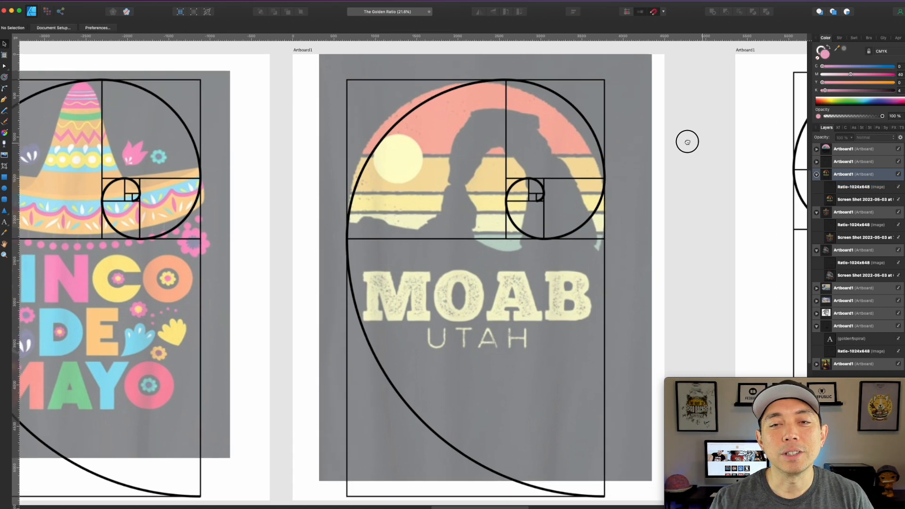
pyautogui.hscroll(6, 608, 149)
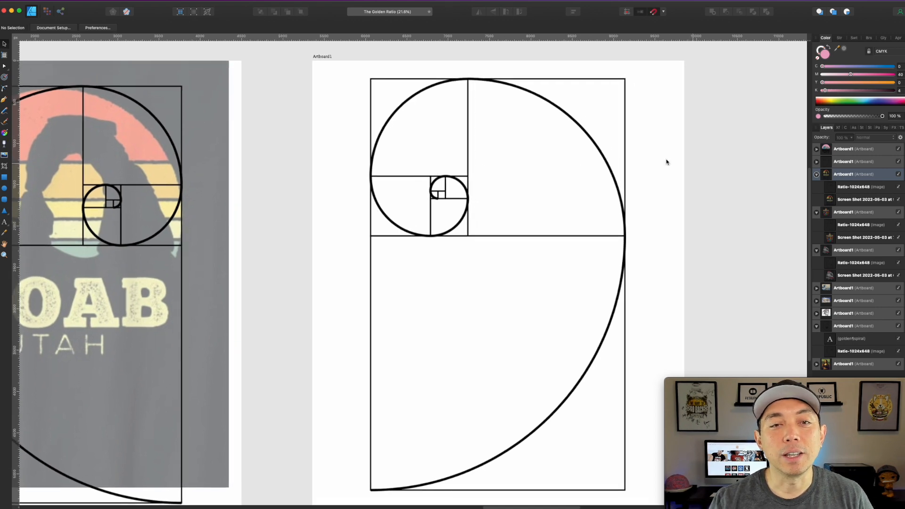
pyautogui.click(572, 203)
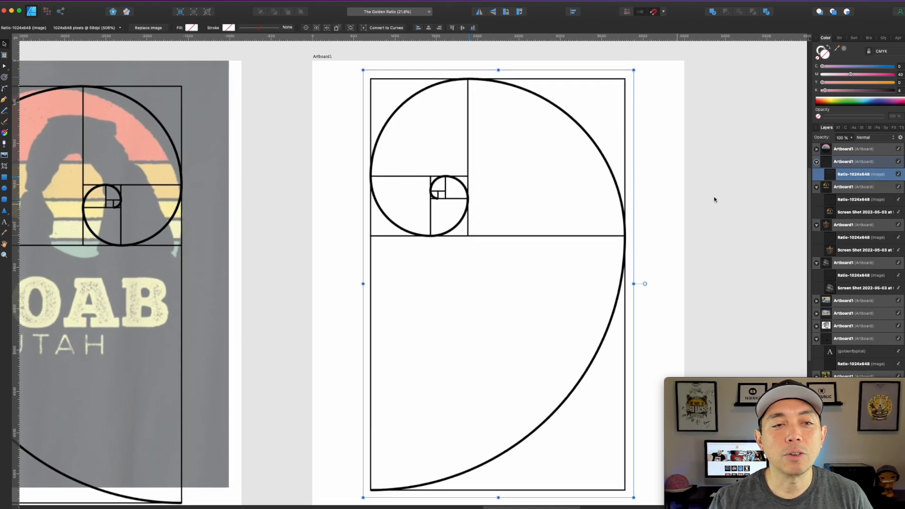
pyautogui.click(746, 188)
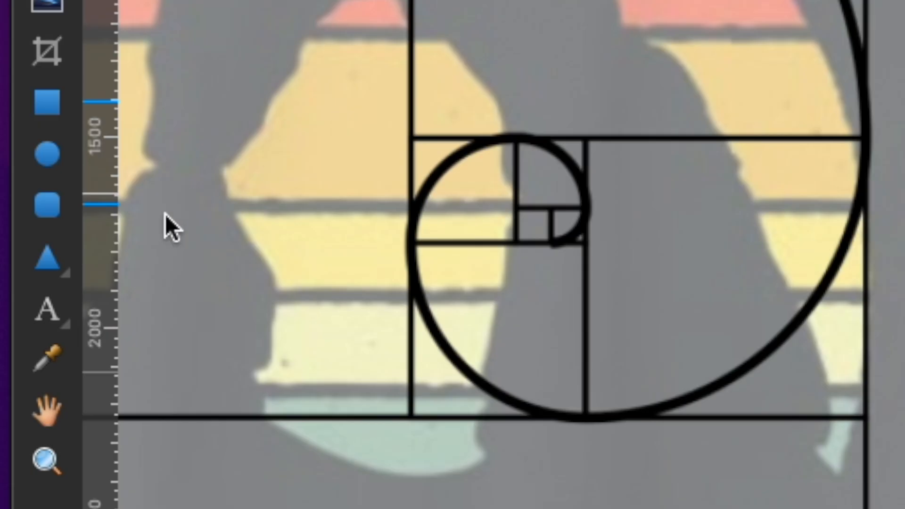
pyautogui.click(45, 262)
pyautogui.moveTo(95, 251); pyautogui.dragTo(300, 406)
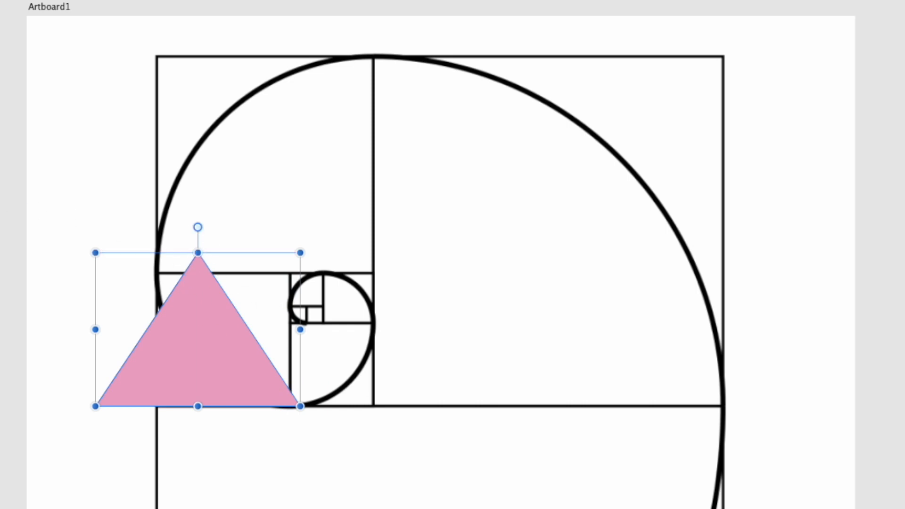
# Step: Reshape the triangle so its peak meets the spiral's left edge and its base rests on the horizontal dividing line
pyautogui.moveTo(210, 339); pyautogui.dragTo(171, 337)
pyautogui.moveTo(159, 252); pyautogui.dragTo(159, 273)
pyautogui.moveTo(263, 399); pyautogui.dragTo(289, 403)
pyautogui.moveTo(172, 274); pyautogui.dragTo(171, 270)
pyautogui.moveTo(74, 318); pyautogui.dragTo(48, 321)
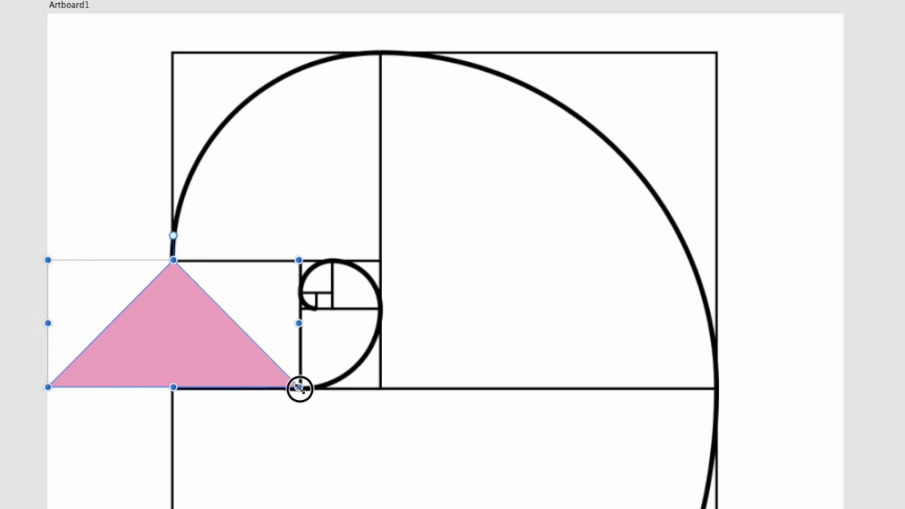
# Step: Duplicate the triangle to the top of the spiral and enlarge it down to the dividing line as a tall central peak
pyautogui.moveTo(184, 328); pyautogui.dragTo(392, 118)
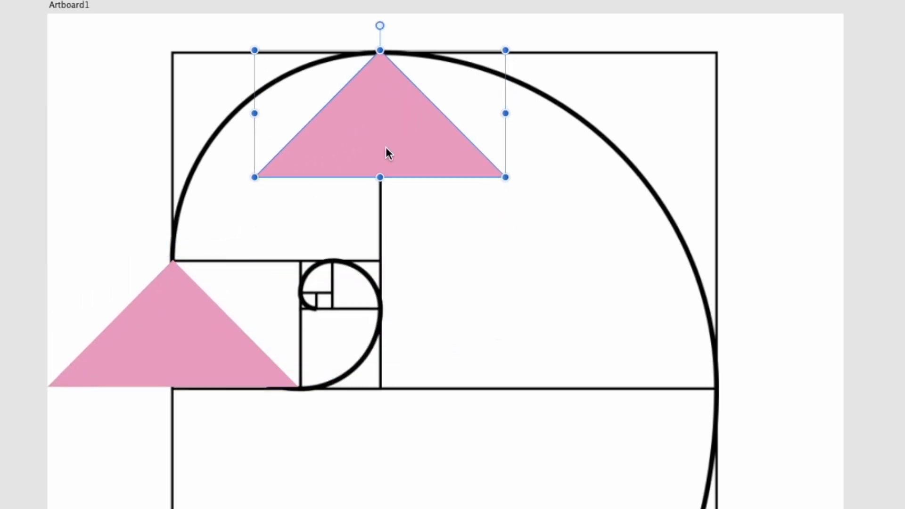
pyautogui.moveTo(255, 177); pyautogui.dragTo(210, 386)
pyautogui.moveTo(505, 387); pyautogui.dragTo(561, 387)
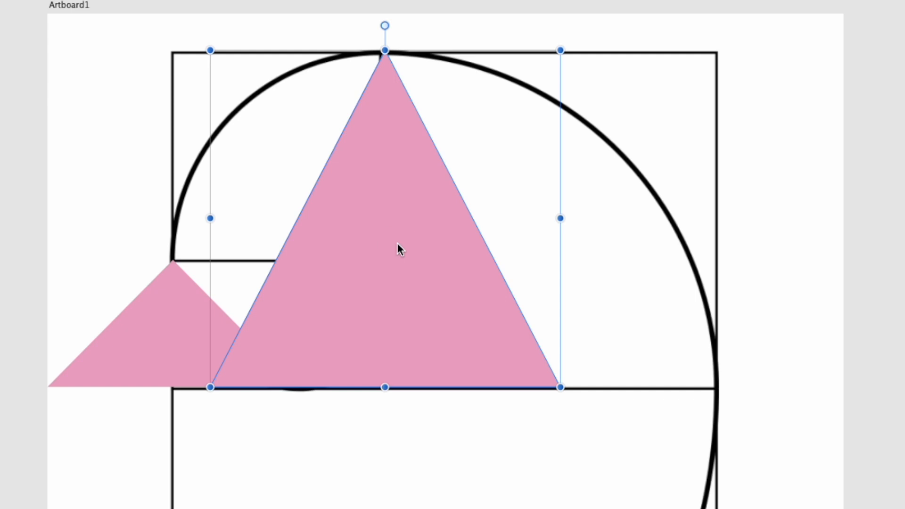
# Step: Duplicate the tall triangle to the right and lower its height so its peak touches the spiral curve
pyautogui.moveTo(397, 248); pyautogui.dragTo(675, 306)
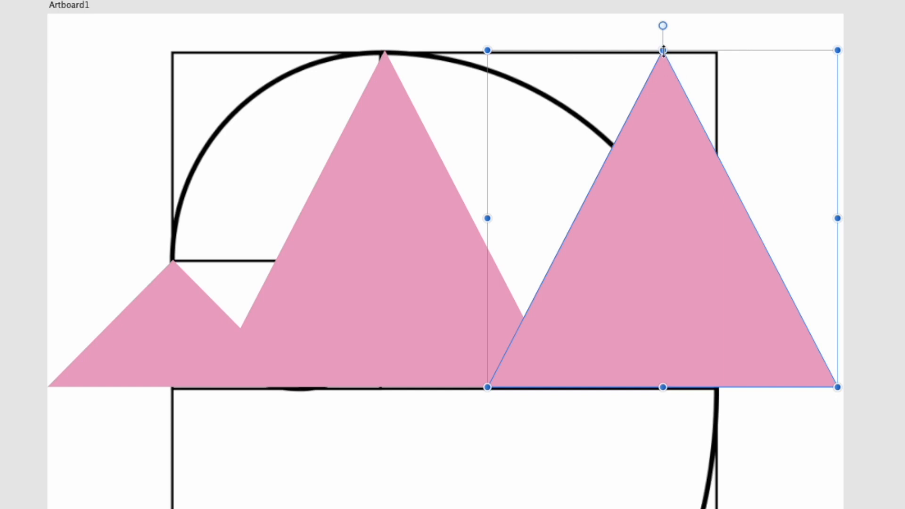
pyautogui.moveTo(663, 50); pyautogui.dragTo(635, 204)
pyautogui.click(858, 234)
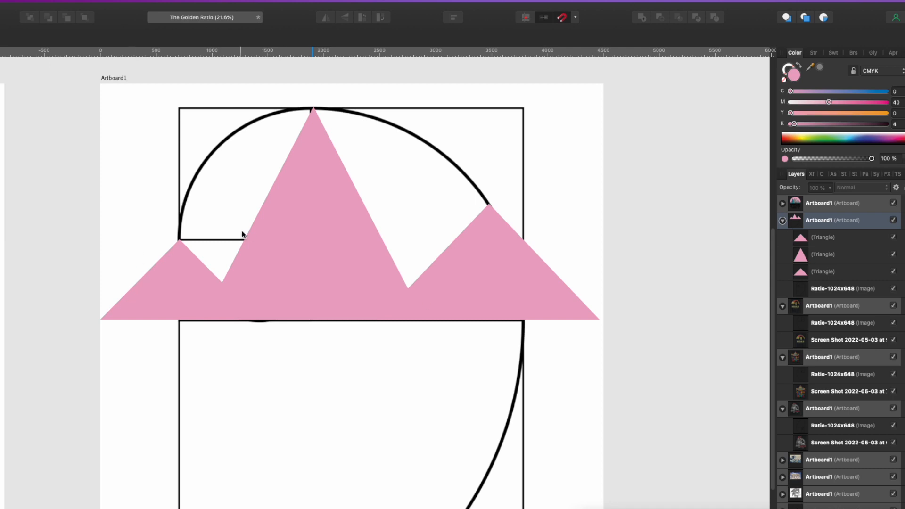
# Step: Bring the Ratio-1024x648 spiral image in front of the triangles and lock it
pyautogui.click(474, 185)
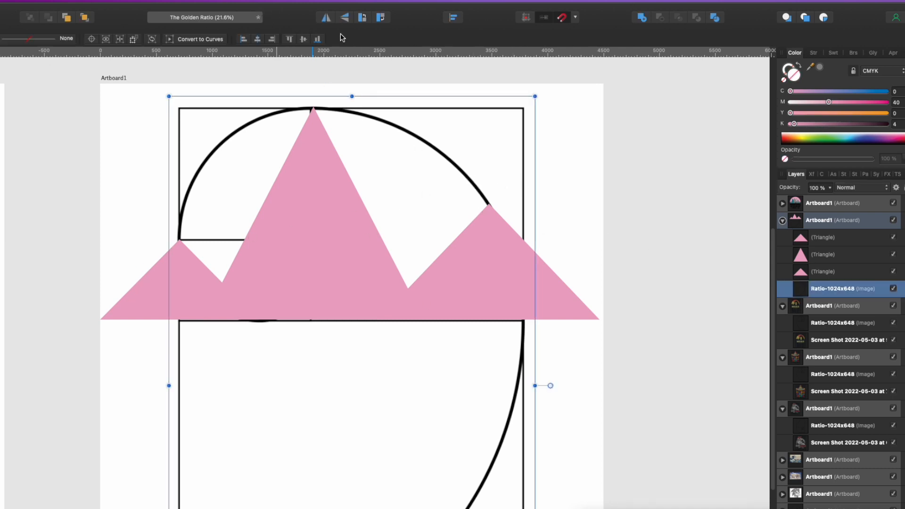
pyautogui.click(83, 18)
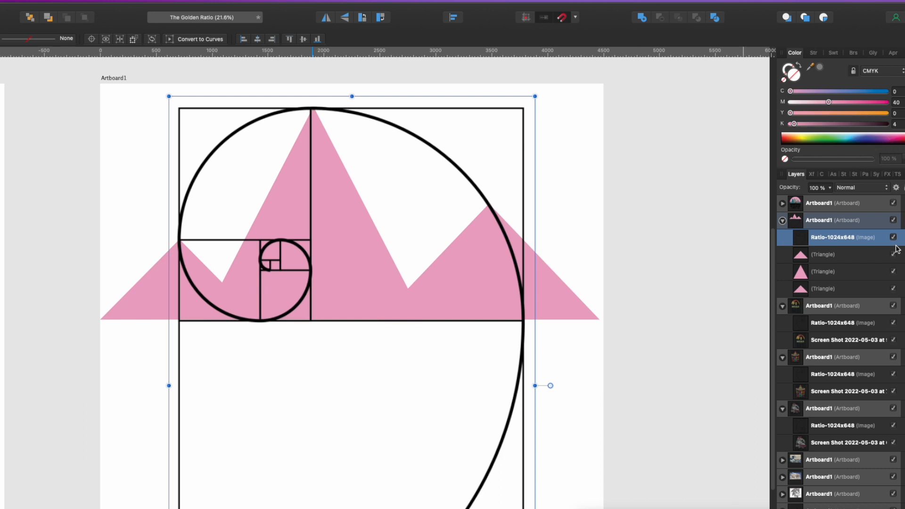
pyautogui.click(904, 187)
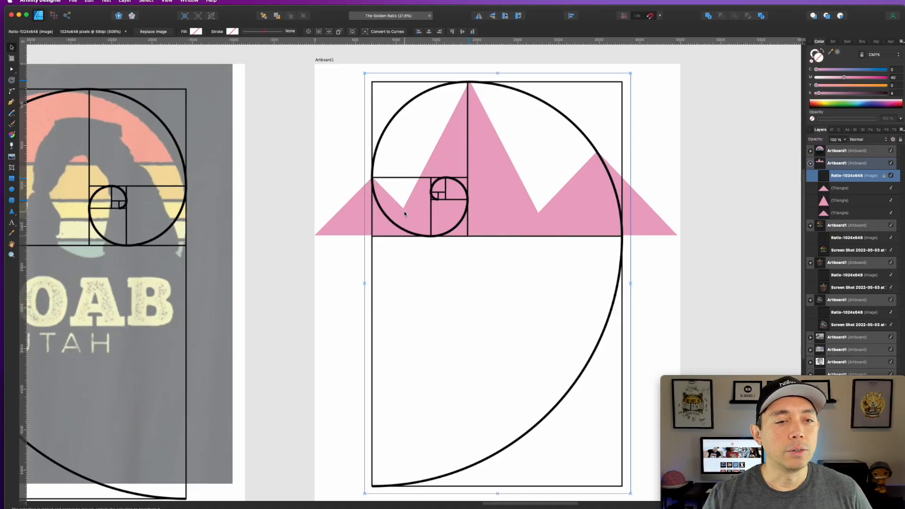
pyautogui.click(406, 210)
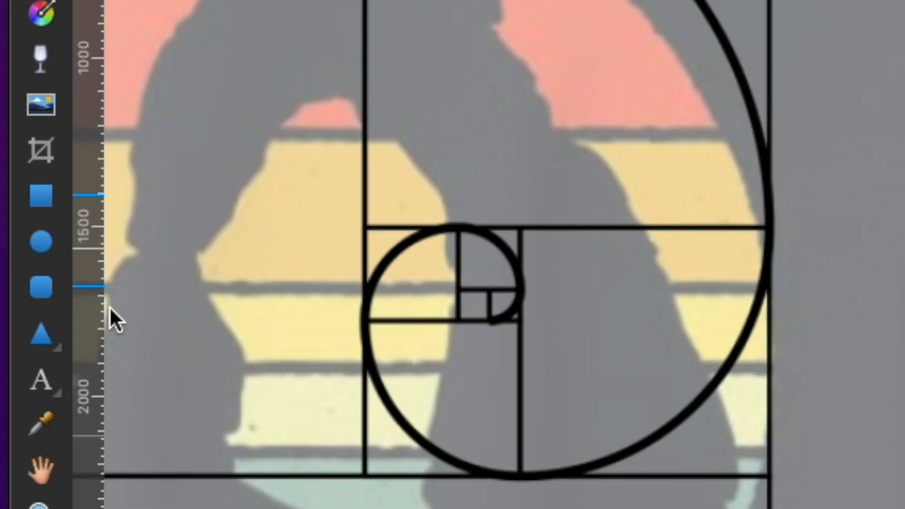
# Step: Draw an orange circle fitted to the small square inside the spiral, and place it beneath the curve between the two right peaks
pyautogui.click(43, 241)
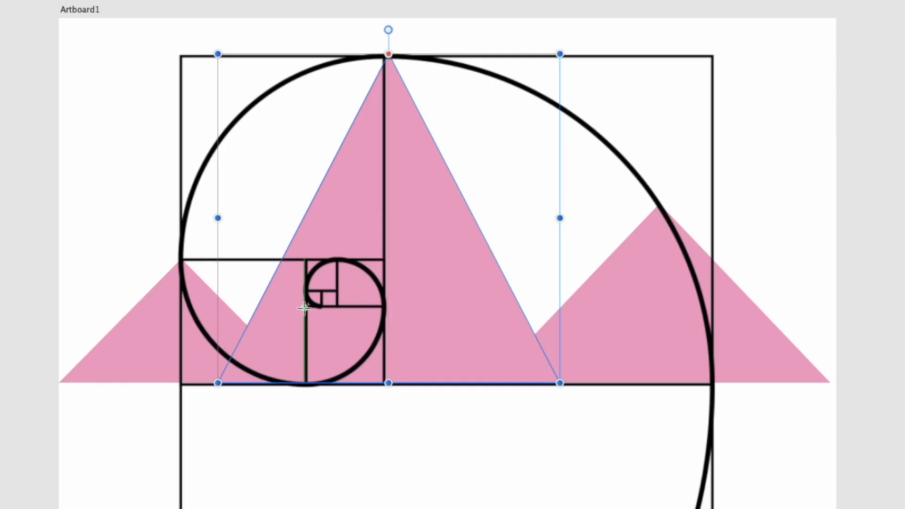
pyautogui.moveTo(303, 308); pyautogui.dragTo(371, 399)
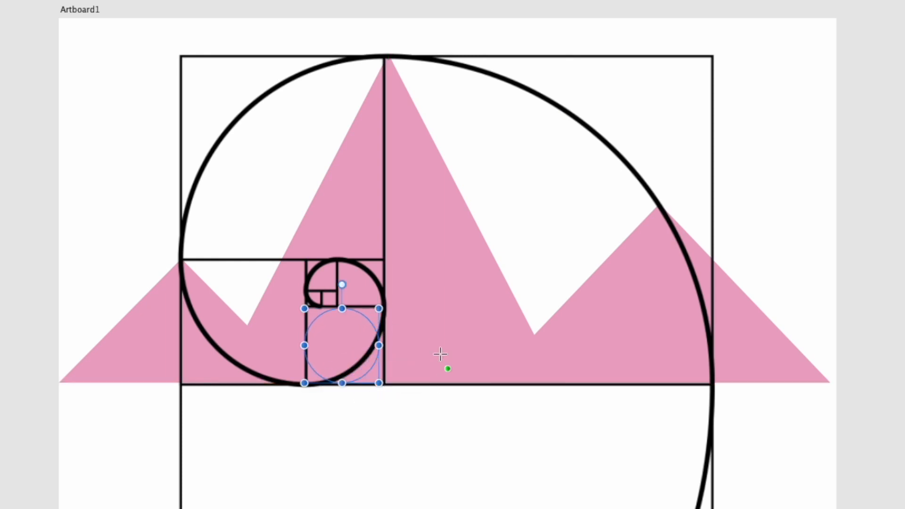
pyautogui.moveTo(384, 308); pyautogui.dragTo(387, 307)
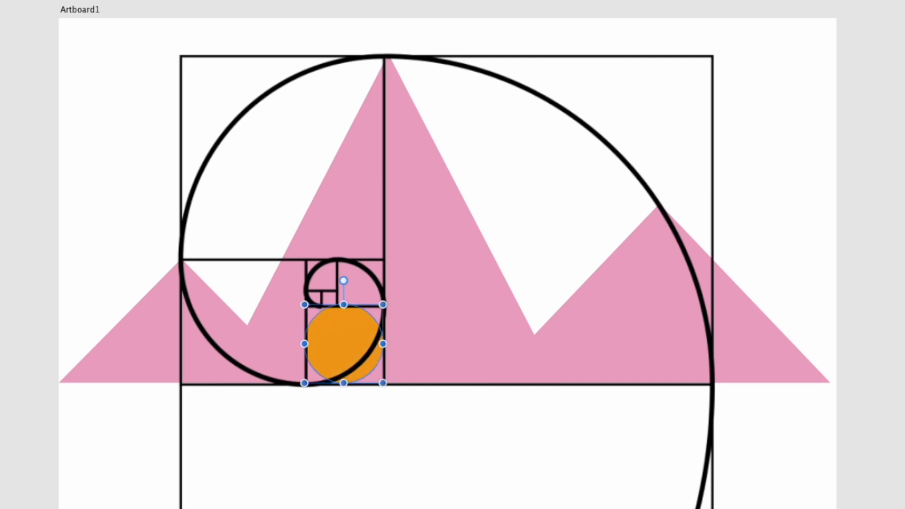
pyautogui.moveTo(320, 339); pyautogui.dragTo(535, 138)
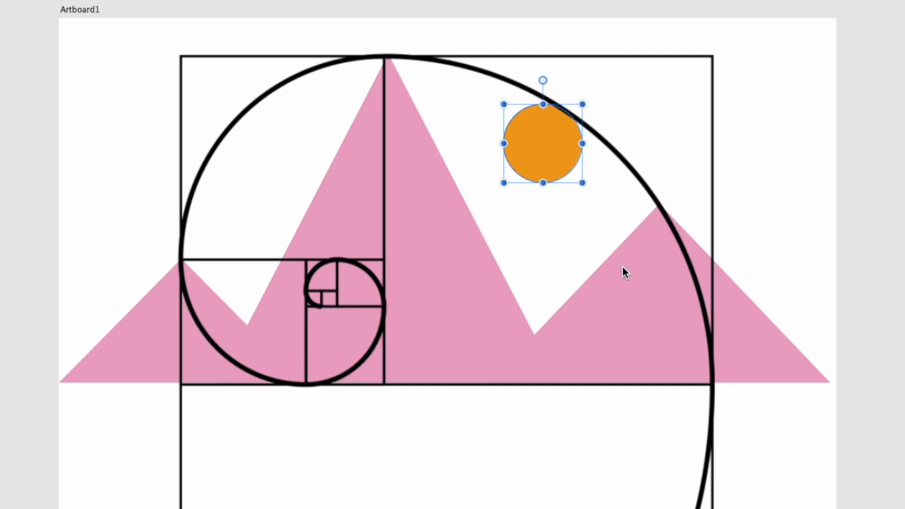
pyautogui.click(806, 180)
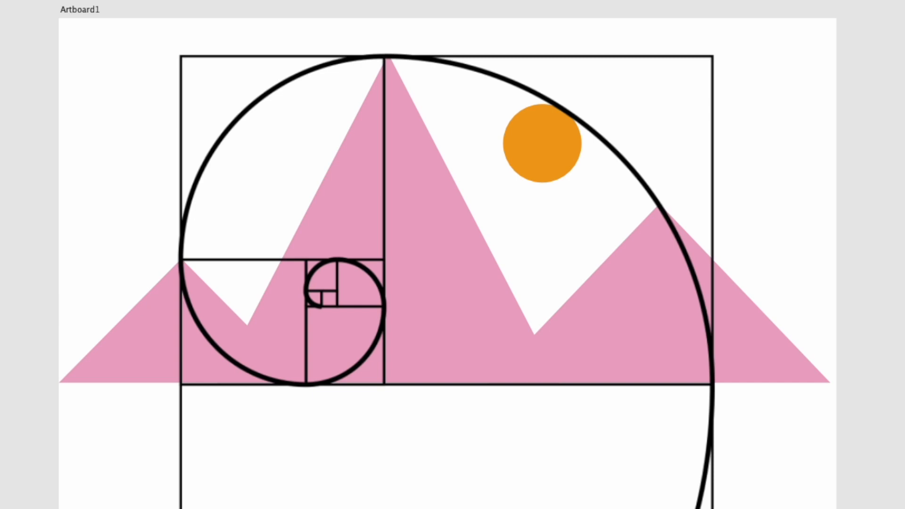
# Step: Draw a small orange triangle near the spiral's upper left and stack copies of it into a three-tier tree
pyautogui.moveTo(267, 126); pyautogui.dragTo(346, 193)
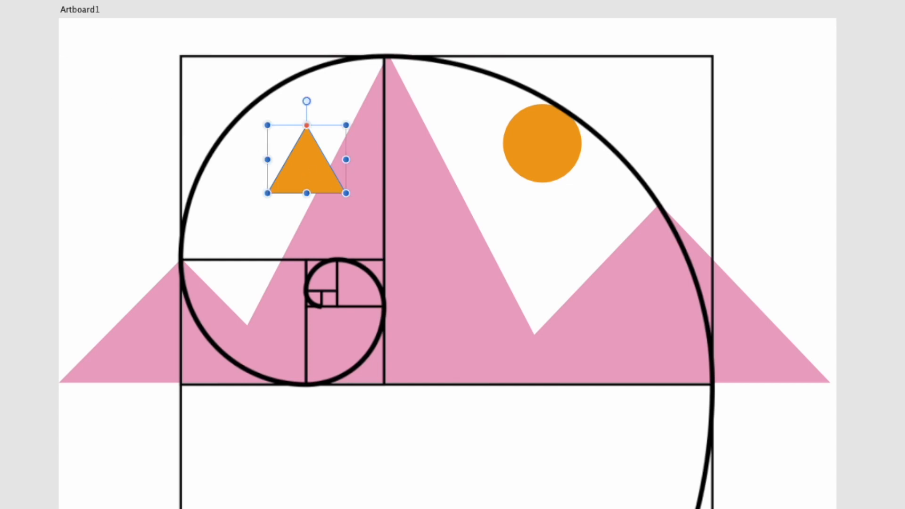
pyautogui.moveTo(318, 174); pyautogui.dragTo(271, 219)
pyautogui.keyDown('shift'); pyautogui.click(307, 161); pyautogui.keyUp('shift')
pyautogui.keyDown('shift'); pyautogui.click(323, 211); pyautogui.keyUp('shift')
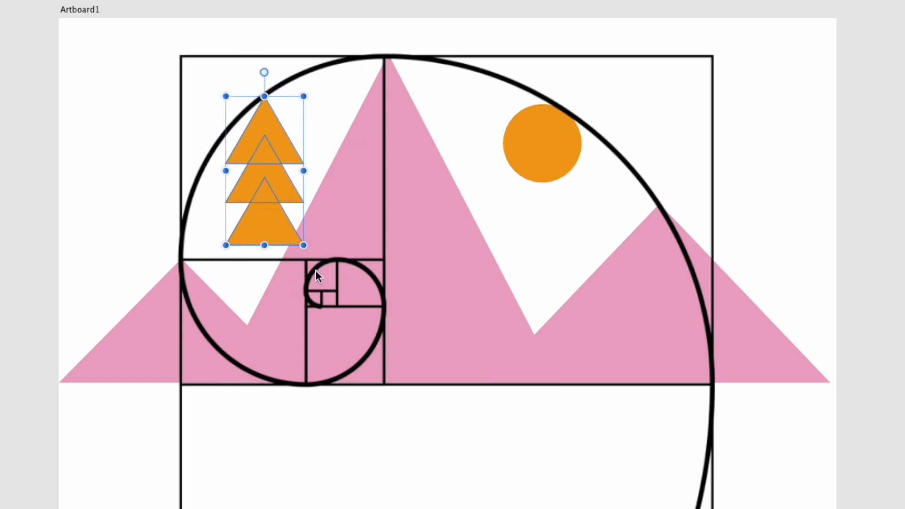
# Step: Enlarge the three-tier tree until its tip touches the spiral, and add a rectangular orange trunk reaching down to the dividing line
pyautogui.moveTo(304, 246); pyautogui.dragTo(345, 310)
pyautogui.moveTo(287, 97); pyautogui.dragTo(286, 86)
pyautogui.moveTo(227, 197); pyautogui.dragTo(216, 197)
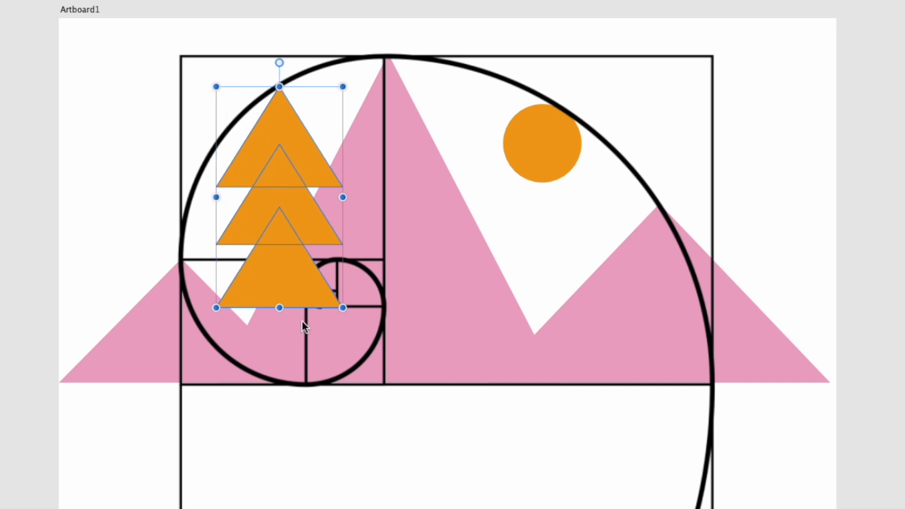
pyautogui.click(384, 426)
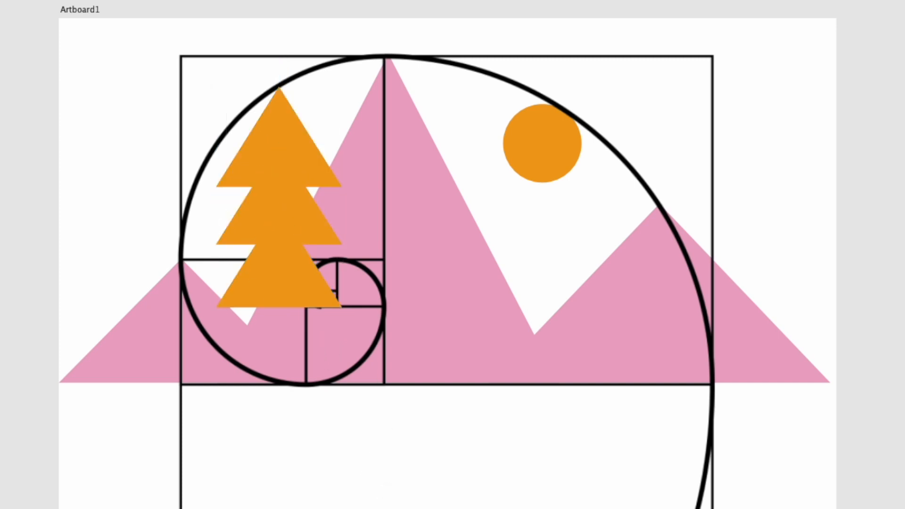
pyautogui.moveTo(266, 286); pyautogui.dragTo(307, 383)
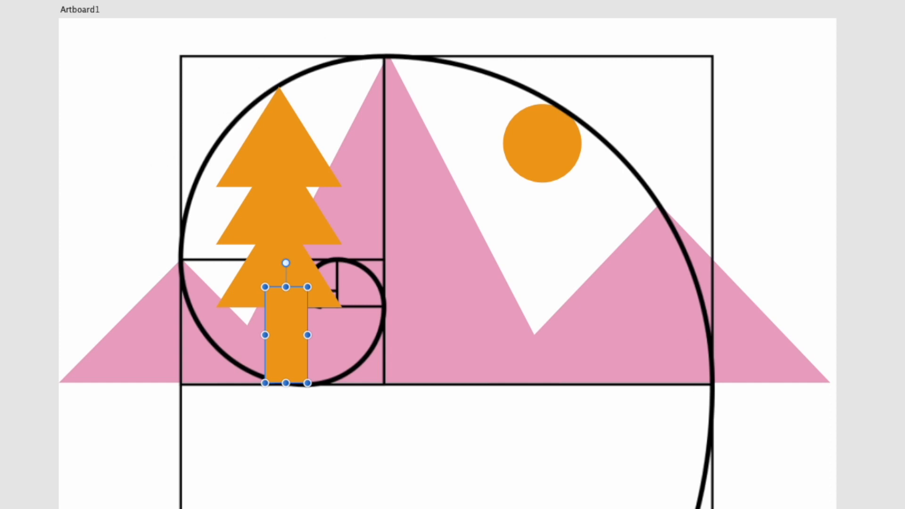
# Step: Enlarge the tree's middle tier so it is slightly wider than the top tier
pyautogui.click(281, 122)
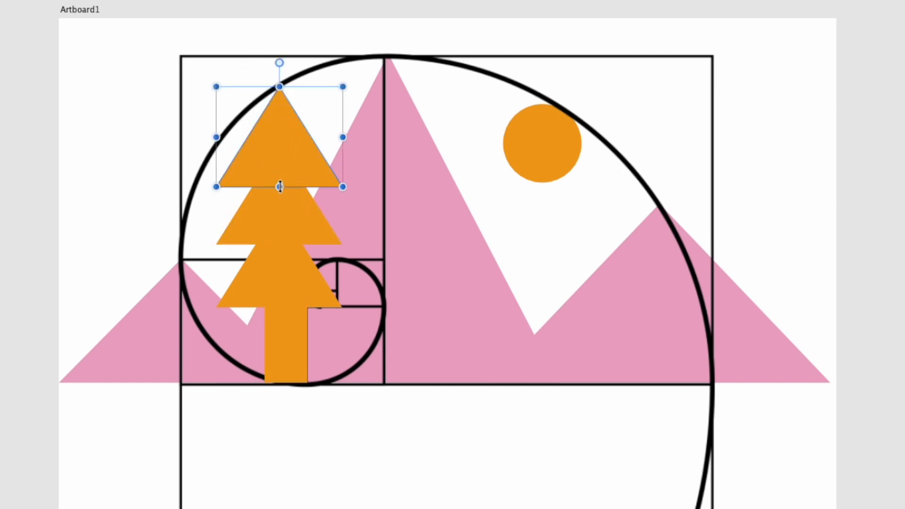
pyautogui.click(288, 231)
pyautogui.click(316, 219)
pyautogui.moveTo(342, 245); pyautogui.dragTo(357, 257)
pyautogui.moveTo(308, 224); pyautogui.dragTo(308, 225)
# Step: Enlarge the tree's bottom tier so its left corner reaches the spiral curve
pyautogui.click(277, 291)
pyautogui.click(232, 295)
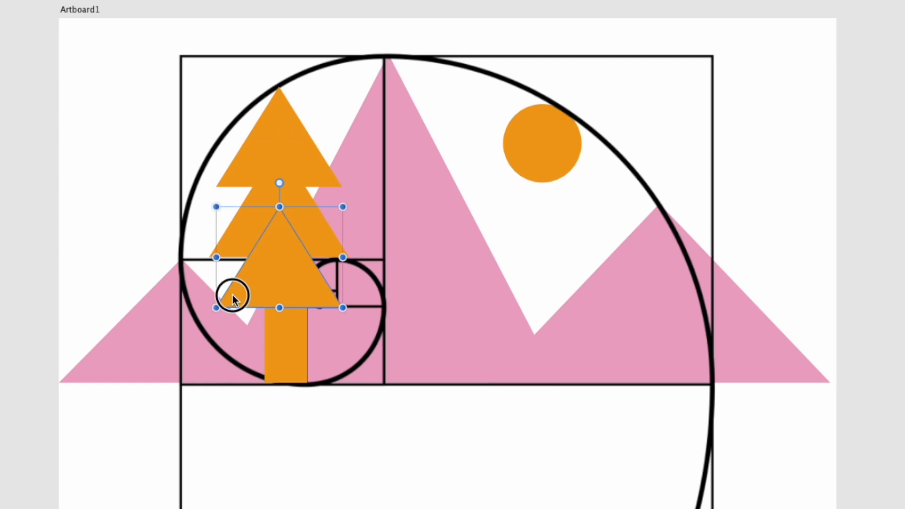
pyautogui.moveTo(216, 308); pyautogui.dragTo(196, 312)
pyautogui.moveTo(284, 285)
pyautogui.mouseDown()
pyautogui.moveTo(295, 274)
pyautogui.moveTo(285, 278)
pyautogui.mouseUp()
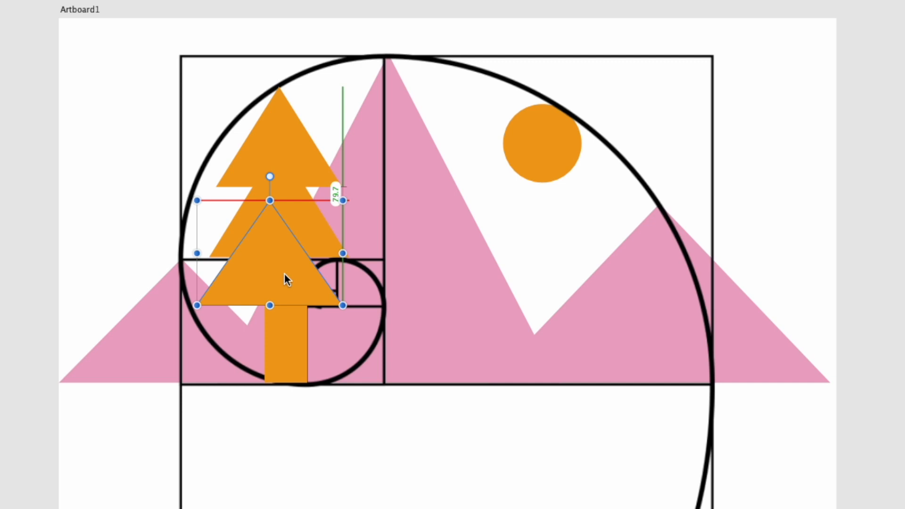
pyautogui.moveTo(197, 305); pyautogui.dragTo(192, 303)
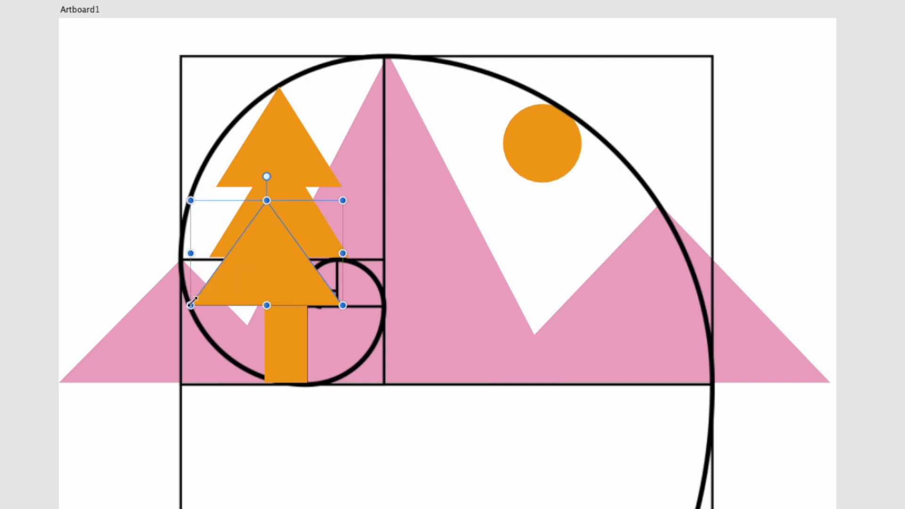
# Step: Center the middle and top tiers over the bottom one, shrinking the top tier so its tip meets the spiral
pyautogui.click(297, 210)
pyautogui.moveTo(311, 231); pyautogui.dragTo(299, 234)
pyautogui.moveTo(303, 160); pyautogui.dragTo(299, 159)
pyautogui.moveTo(333, 91); pyautogui.dragTo(313, 101)
pyautogui.moveTo(262, 166); pyautogui.dragTo(270, 163)
# Step: Align the tree's three tiers horizontally on a common center
pyautogui.keyDown('shift'); pyautogui.click(277, 262); pyautogui.keyUp('shift')
pyautogui.keyDown('shift'); pyautogui.click(292, 215); pyautogui.keyUp('shift')
pyautogui.keyDown('shift'); pyautogui.click(288, 153); pyautogui.keyUp('shift')
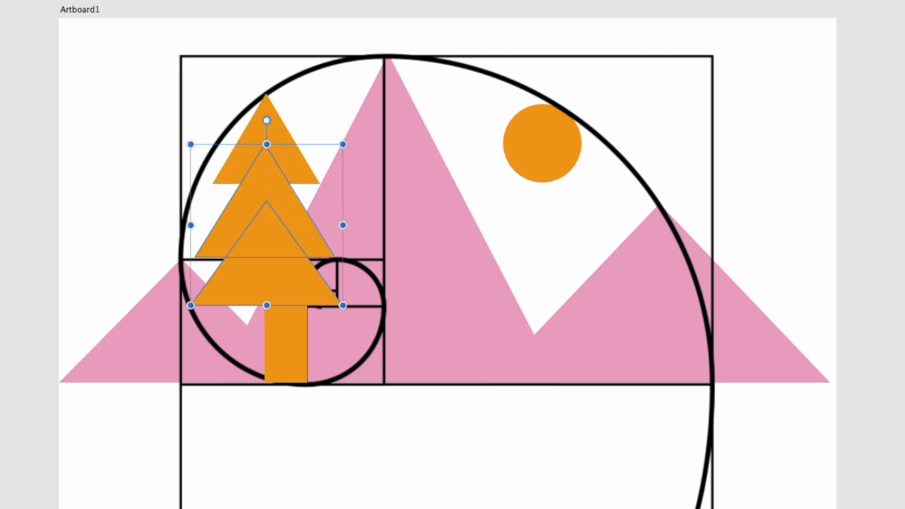
pyautogui.keyDown('shift'); pyautogui.click(282, 136); pyautogui.keyUp('shift')
pyautogui.click(605, 0)
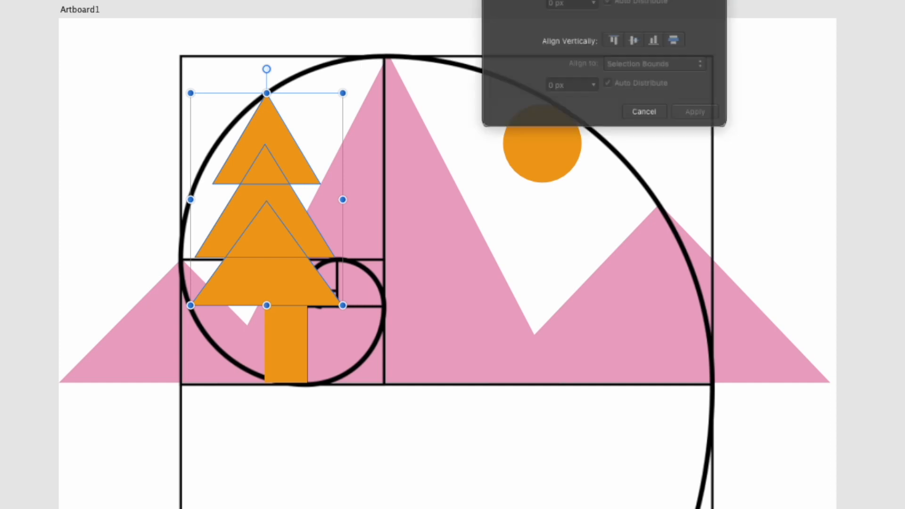
pyautogui.click(637, 0)
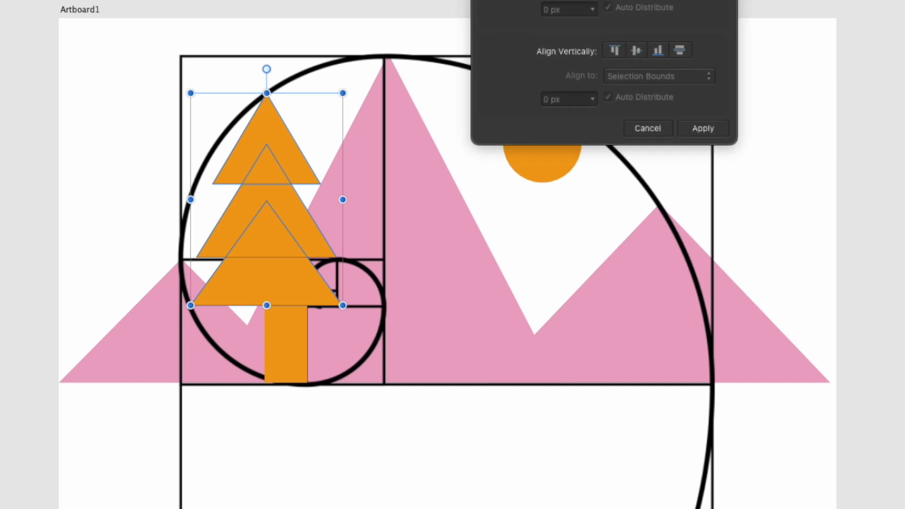
# Step: Move the orange trunk sideways so it is centered under the tree's aligned tiers
pyautogui.click(285, 156)
pyautogui.moveTo(294, 324); pyautogui.dragTo(267, 322)
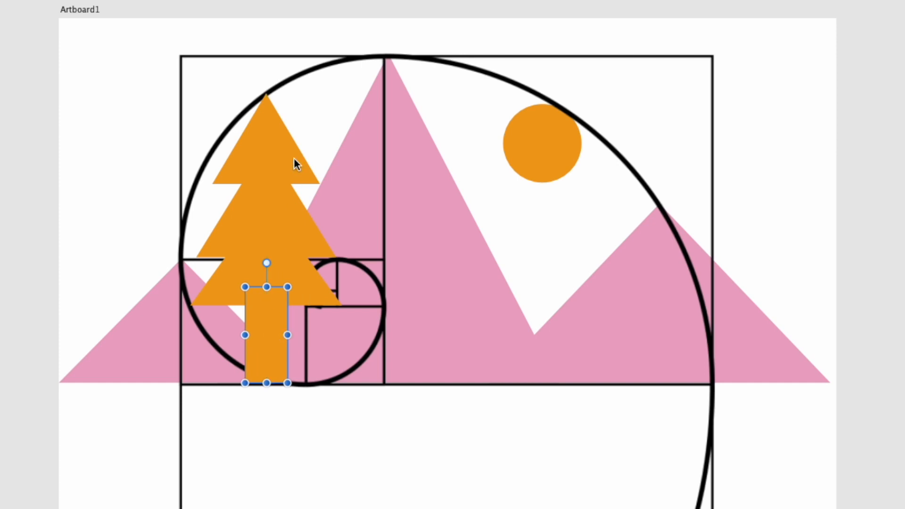
pyautogui.click(417, 465)
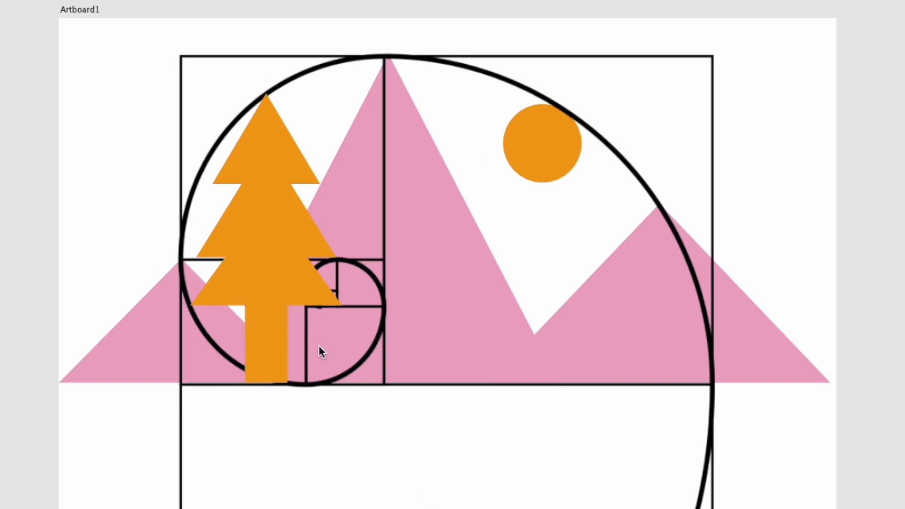
# Step: Shrink the tree's middle tier so it is narrower than the bottom tier, keeping it centered
pyautogui.click(302, 228)
pyautogui.moveTo(335, 257); pyautogui.dragTo(320, 253)
pyautogui.moveTo(279, 212); pyautogui.dragTo(281, 213)
pyautogui.click(293, 431)
# Step: Stretch the tree's top tier downward so its base sits closer to the middle tier's base
pyautogui.click(275, 238)
pyautogui.click(279, 172)
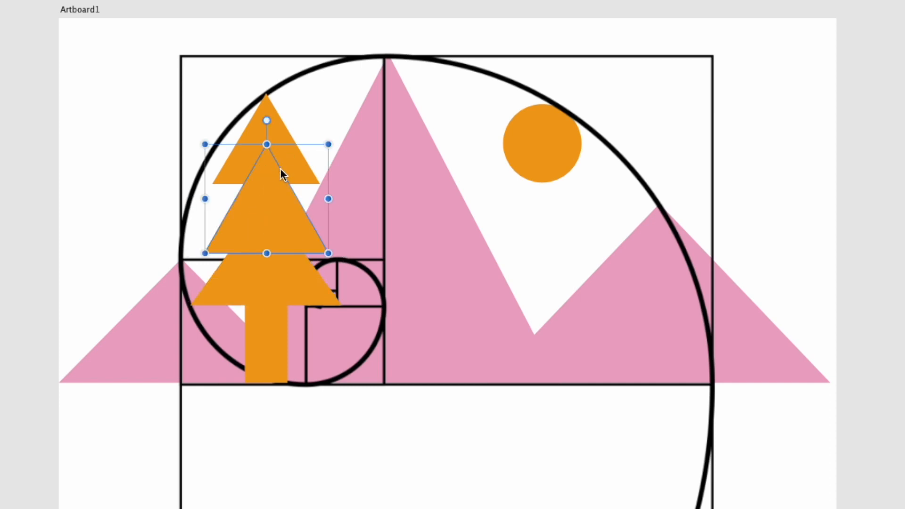
pyautogui.click(304, 169)
pyautogui.moveTo(269, 183); pyautogui.dragTo(269, 198)
pyautogui.click(419, 503)
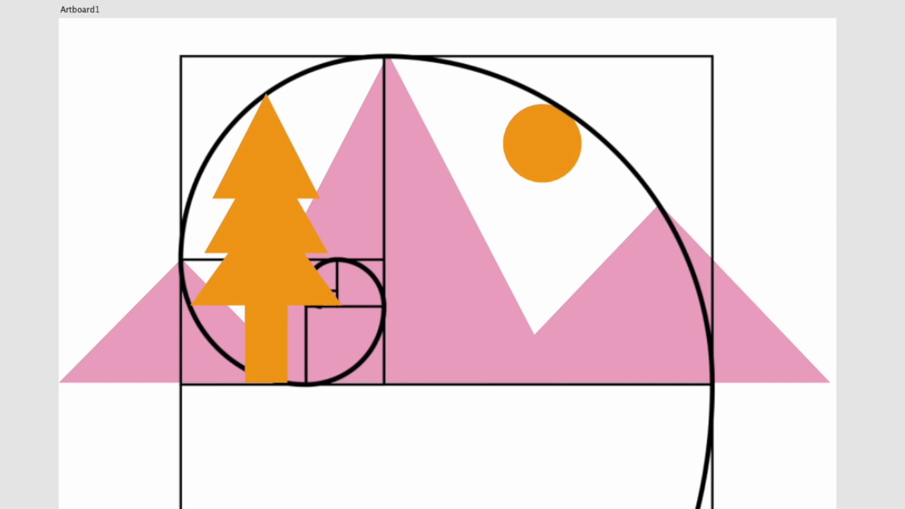
pyautogui.click(448, 385)
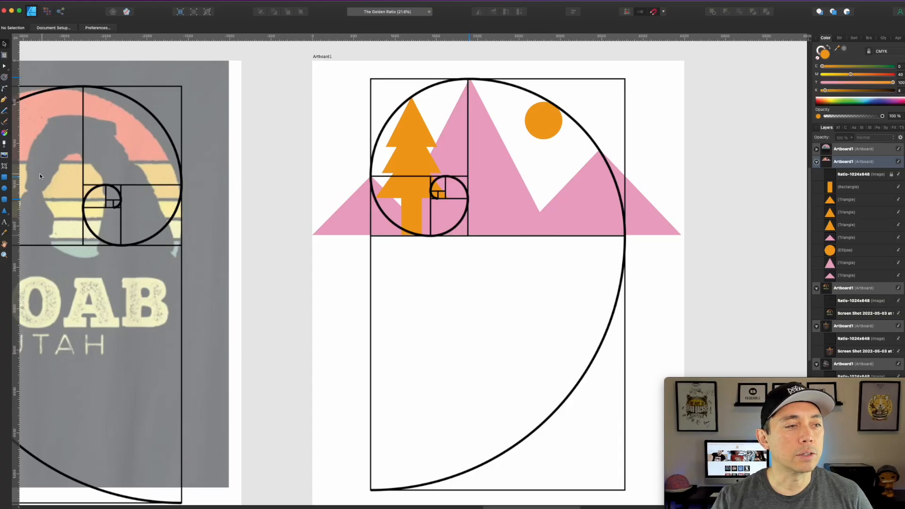
# Step: Draw a large orange circle covering most of the spiral, with its top level with the spiral's top edge
pyautogui.click(5, 189)
pyautogui.moveTo(336, 79); pyautogui.dragTo(671, 414)
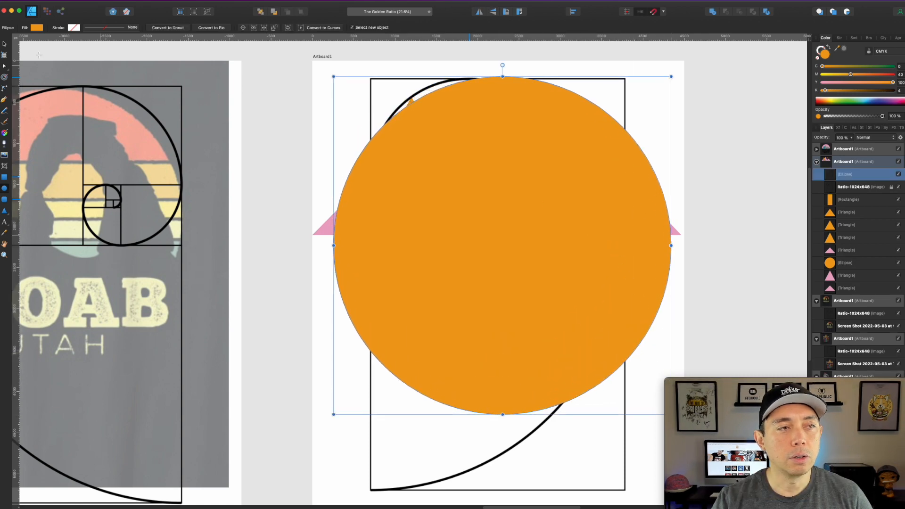
pyautogui.click(6, 45)
pyautogui.moveTo(493, 163)
pyautogui.mouseDown()
pyautogui.moveTo(479, 162)
pyautogui.moveTo(488, 167)
pyautogui.mouseUp()
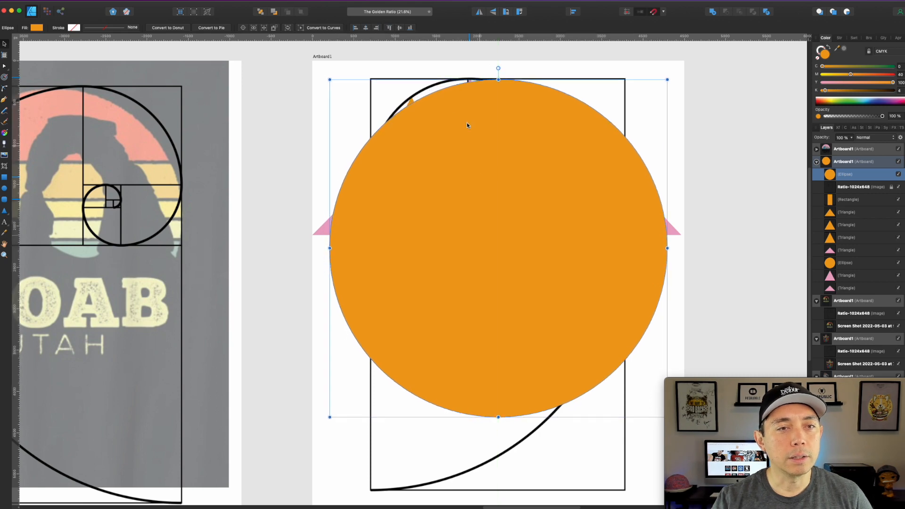
pyautogui.moveTo(568, 147); pyautogui.dragTo(568, 144)
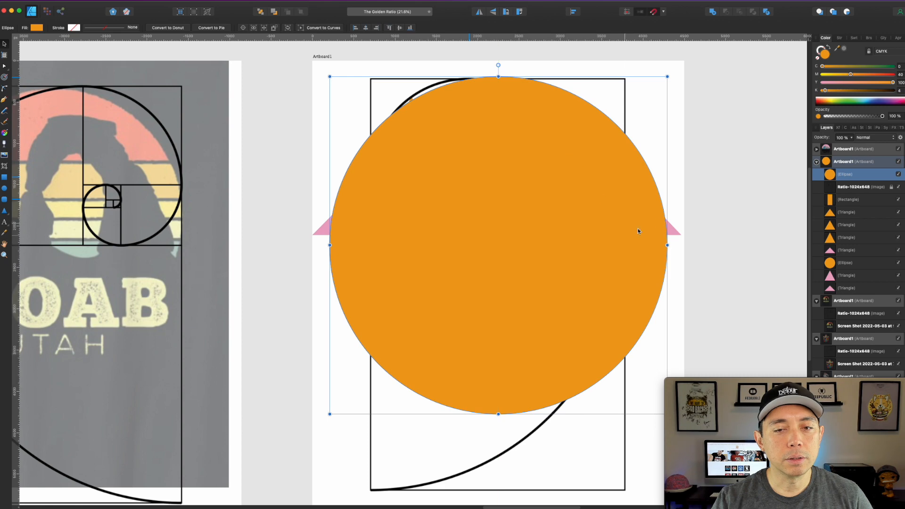
# Step: Enlarge the big circle until it reaches the artboard's left edge, and realign its top with the spiral's top
pyautogui.moveTo(330, 76); pyautogui.dragTo(313, 70)
pyautogui.moveTo(490, 414); pyautogui.dragTo(490, 436)
pyautogui.moveTo(531, 249)
pyautogui.mouseDown()
pyautogui.moveTo(531, 267)
pyautogui.moveTo(530, 259)
pyautogui.mouseUp()
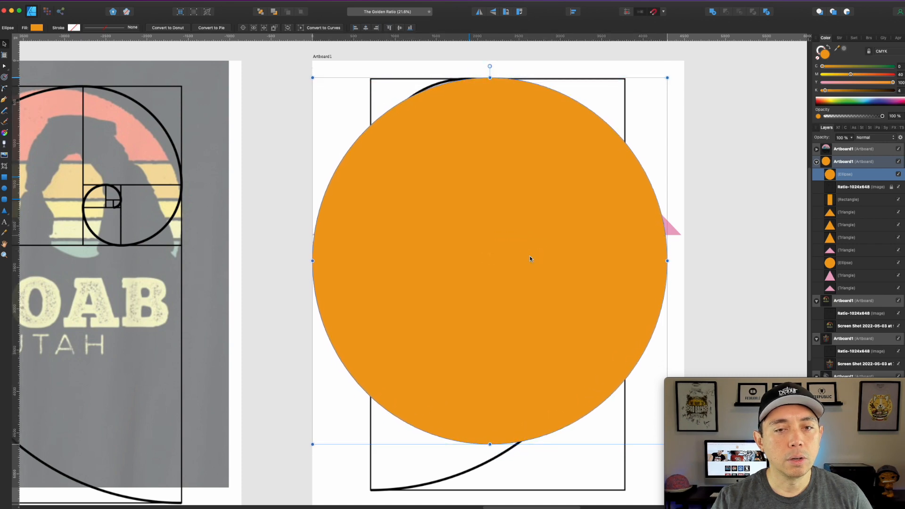
# Step: Send the large circle behind the mountains and tree, and recolor it yellow by setting its magenta to 0
pyautogui.click(261, 12)
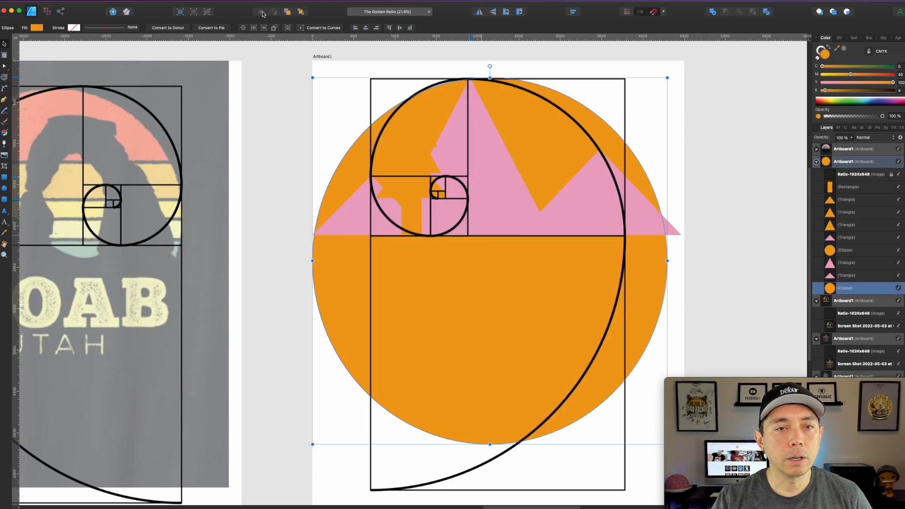
pyautogui.click(746, 203)
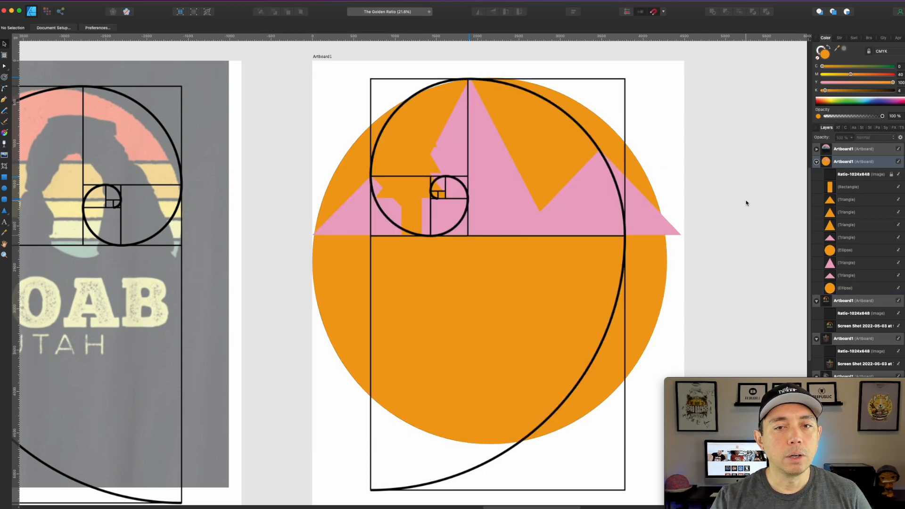
pyautogui.moveTo(737, 283); pyautogui.dragTo(305, 69)
pyautogui.click(511, 303)
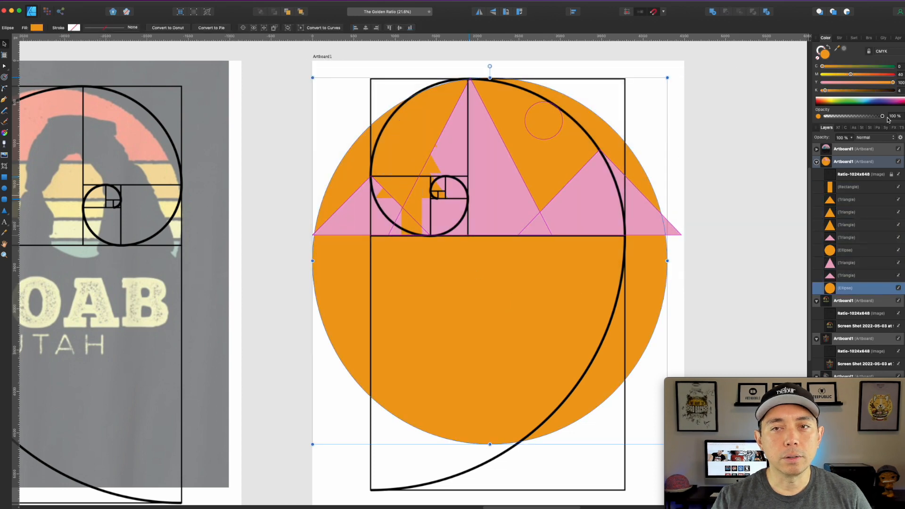
pyautogui.moveTo(851, 74); pyautogui.dragTo(823, 74)
pyautogui.click(738, 232)
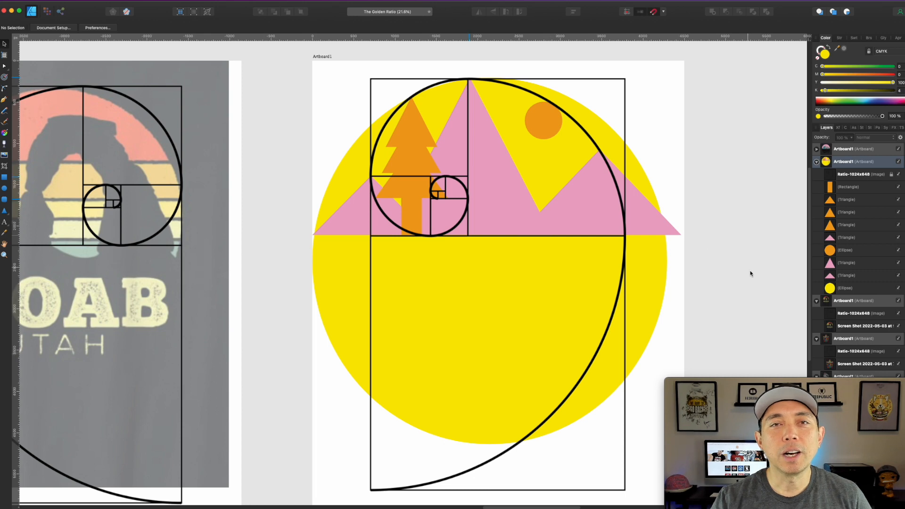
# Step: Scale down the mountains, sun and tree together so they fit inside the yellow circle, resting on the dividing line
pyautogui.moveTo(775, 275); pyautogui.dragTo(282, 63)
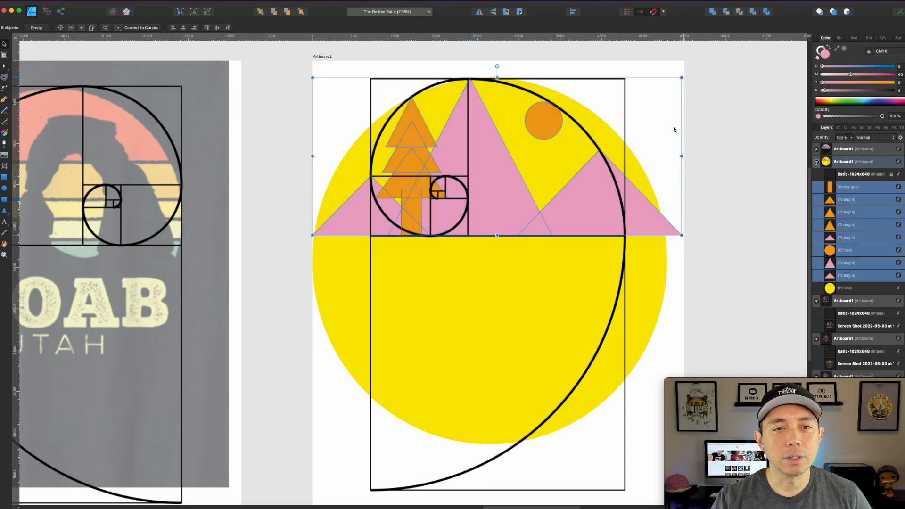
pyautogui.moveTo(682, 79); pyautogui.dragTo(601, 119)
pyautogui.moveTo(541, 206); pyautogui.dragTo(590, 206)
pyautogui.moveTo(648, 113); pyautogui.dragTo(637, 118)
pyautogui.moveTo(569, 205); pyautogui.dragTo(551, 206)
pyautogui.moveTo(619, 119); pyautogui.dragTo(638, 112)
pyautogui.click(652, 210)
# Step: Adjust the yellow circle's width around the scenery, center the scenery in it, and trim the circle at the dividing line
pyautogui.moveTo(312, 262); pyautogui.dragTo(329, 262)
pyautogui.moveTo(331, 261); pyautogui.dragTo(314, 261)
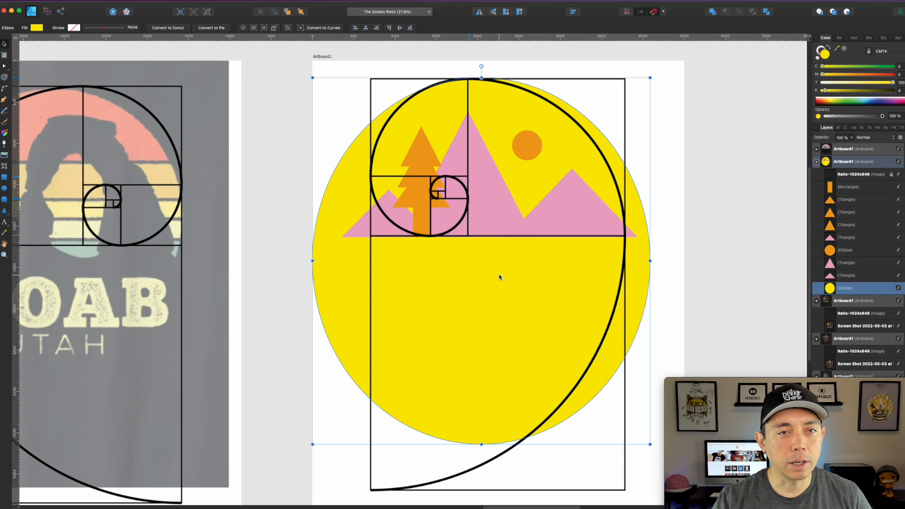
pyautogui.moveTo(651, 256); pyautogui.dragTo(667, 257)
pyautogui.moveTo(721, 109); pyautogui.dragTo(305, 282)
pyautogui.moveTo(570, 206); pyautogui.dragTo(578, 206)
# Step: Add the word "THE" in The Foregen Rough One centered below the semicircle, and place a copy beneath it
pyautogui.click(453, 302)
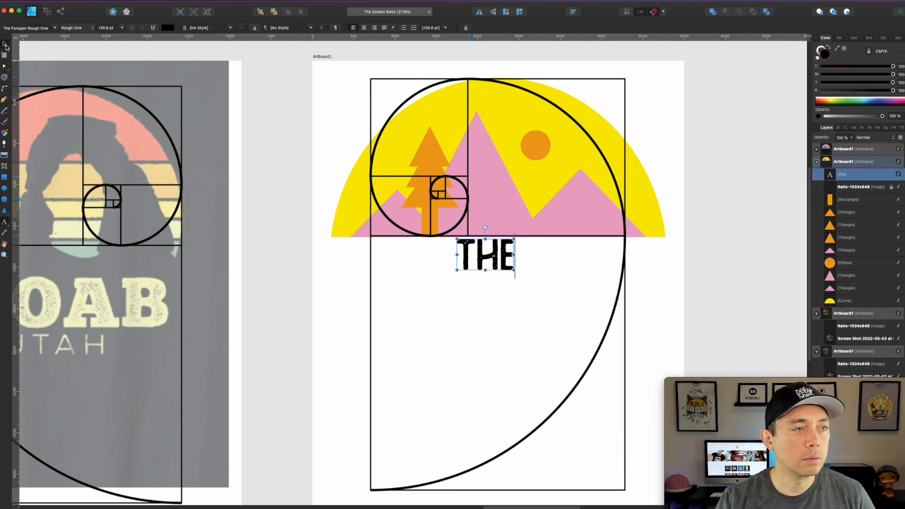
pyautogui.click(5, 44)
pyautogui.moveTo(495, 263); pyautogui.dragTo(503, 314)
pyautogui.click(570, 270)
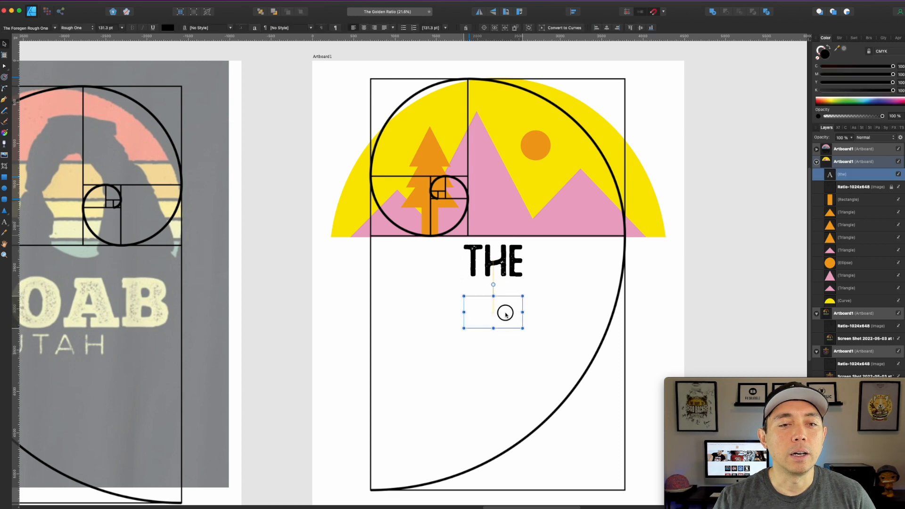
# Step: Set the copied text's font to Veneer and change its wording to "mountains"
pyautogui.doubleClick(495, 313)
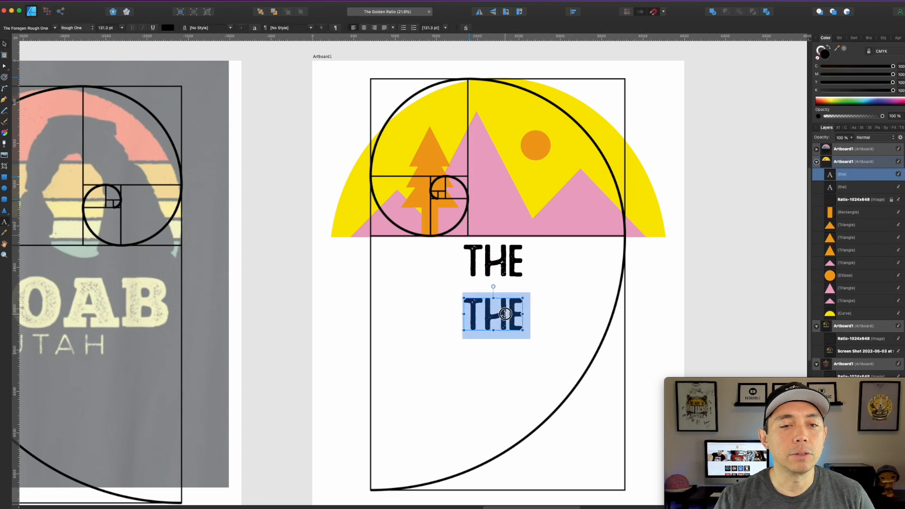
pyautogui.click(54, 28)
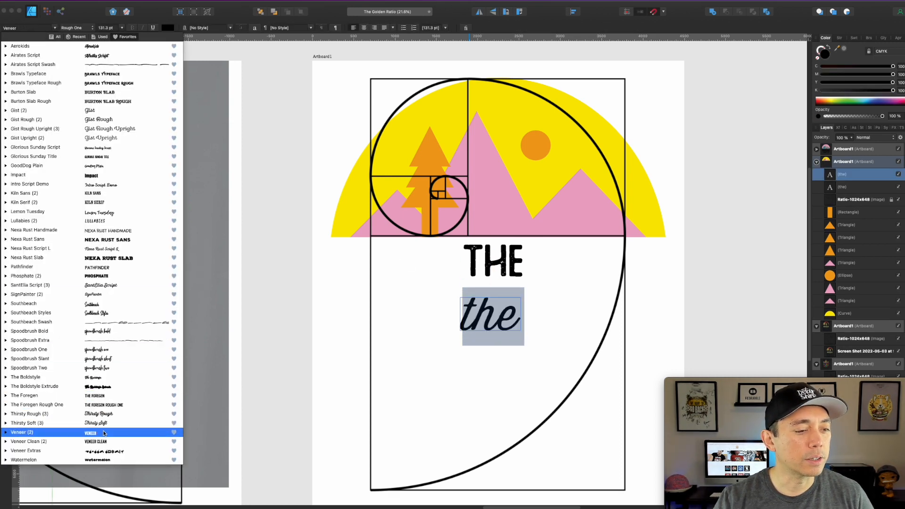
pyautogui.click(104, 432)
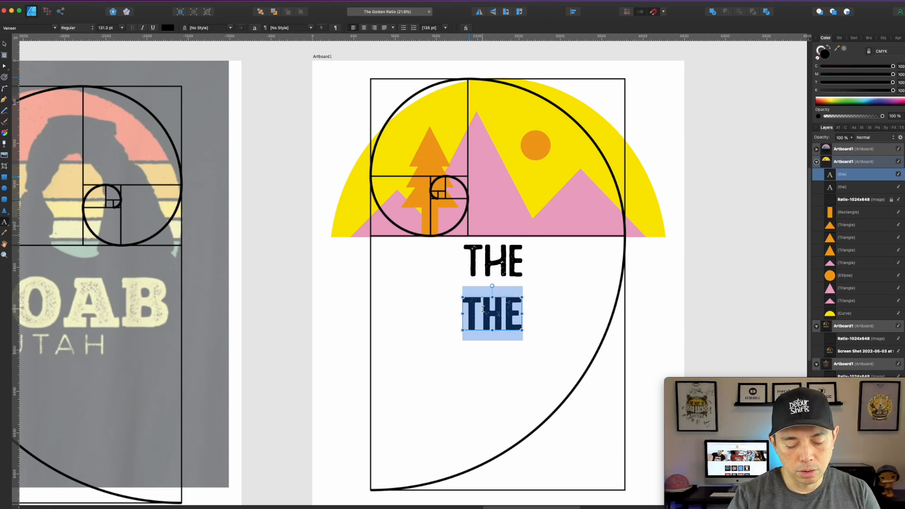
pyautogui.write('mountains')
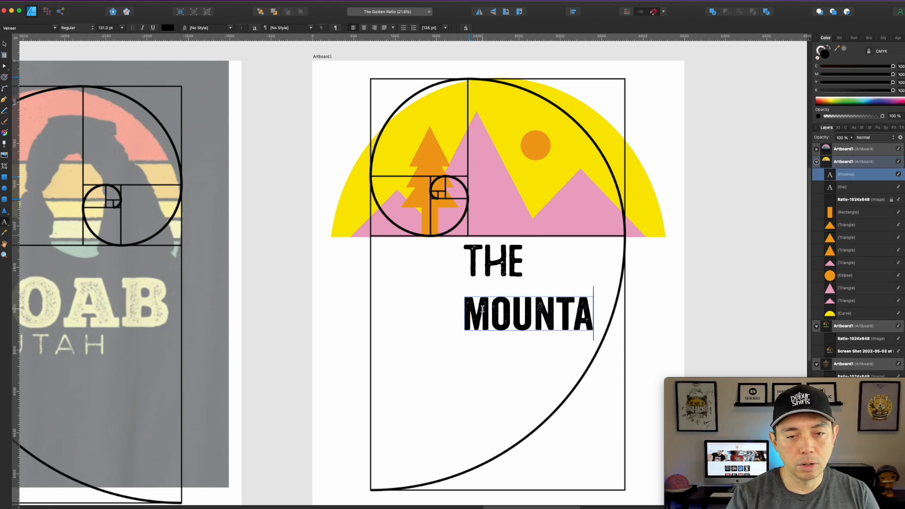
pyautogui.press('Escape')
# Step: Enlarge "MOUNTAINS" to about 242 pt so it spans the semicircle's width, and position it just below "THE"
pyautogui.moveTo(562, 317); pyautogui.dragTo(456, 287)
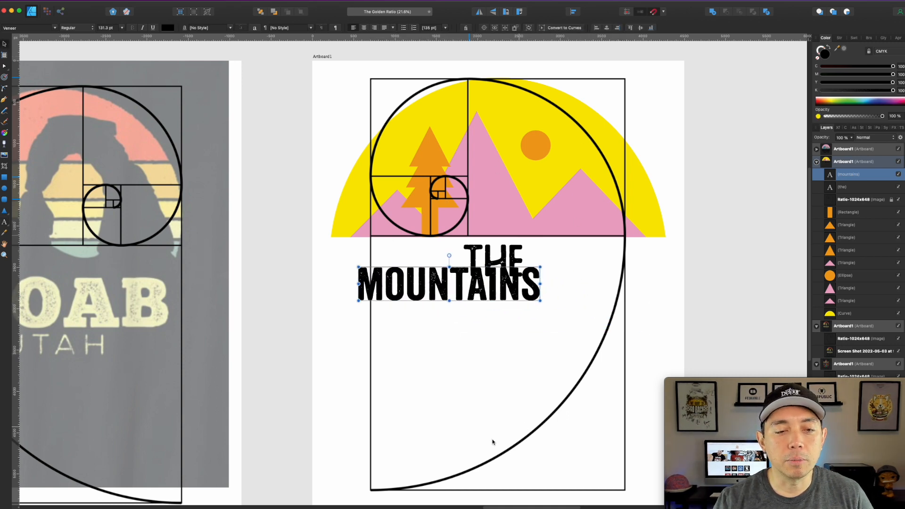
pyautogui.moveTo(472, 287); pyautogui.dragTo(460, 296)
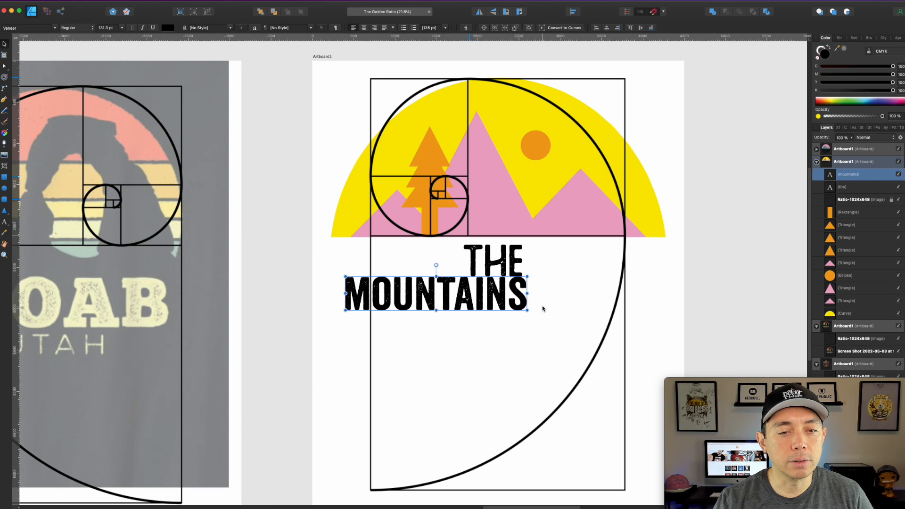
pyautogui.moveTo(528, 311); pyautogui.dragTo(659, 324)
pyautogui.moveTo(590, 309); pyautogui.dragTo(567, 278)
pyautogui.moveTo(644, 295); pyautogui.dragTo(665, 297)
pyautogui.moveTo(585, 280); pyautogui.dragTo(585, 328)
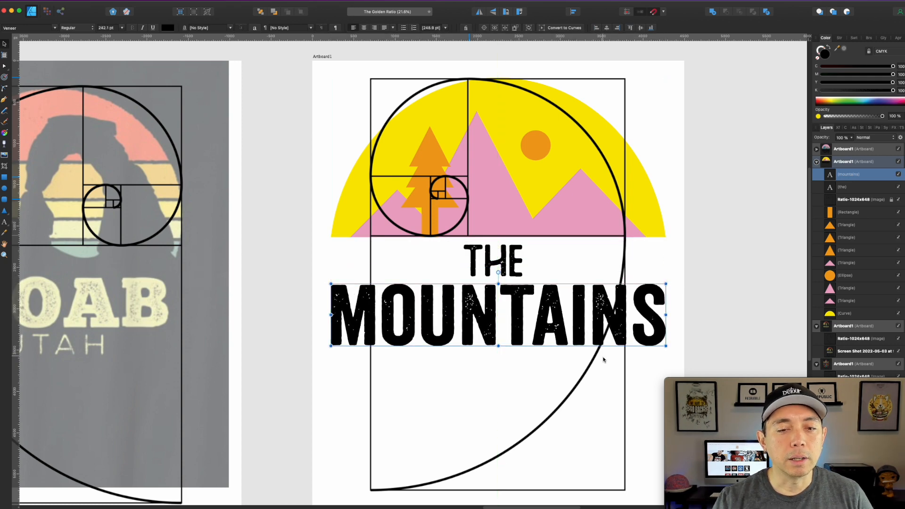
pyautogui.click(747, 207)
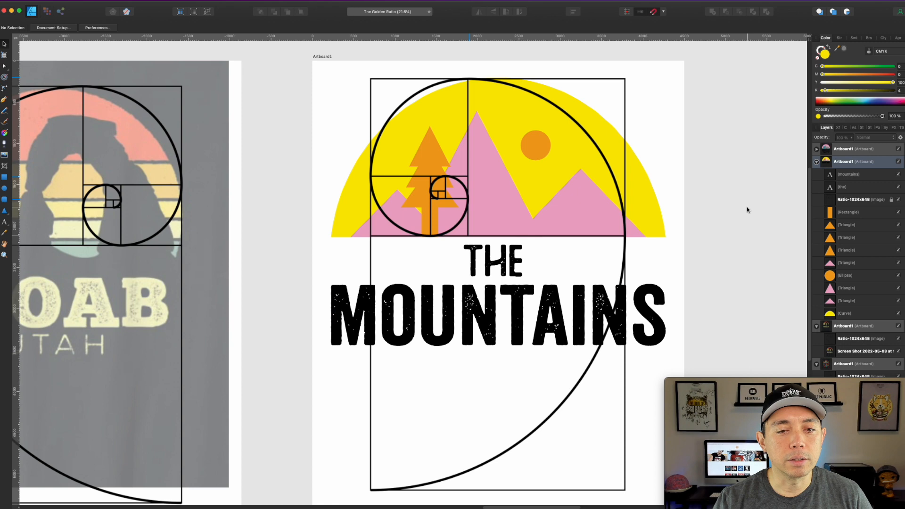
# Step: Duplicate the "MOUNTAINS" line directly below and change the copy's text to "are calling"
pyautogui.moveTo(510, 312); pyautogui.dragTo(505, 375)
pyautogui.doubleClick(505, 375)
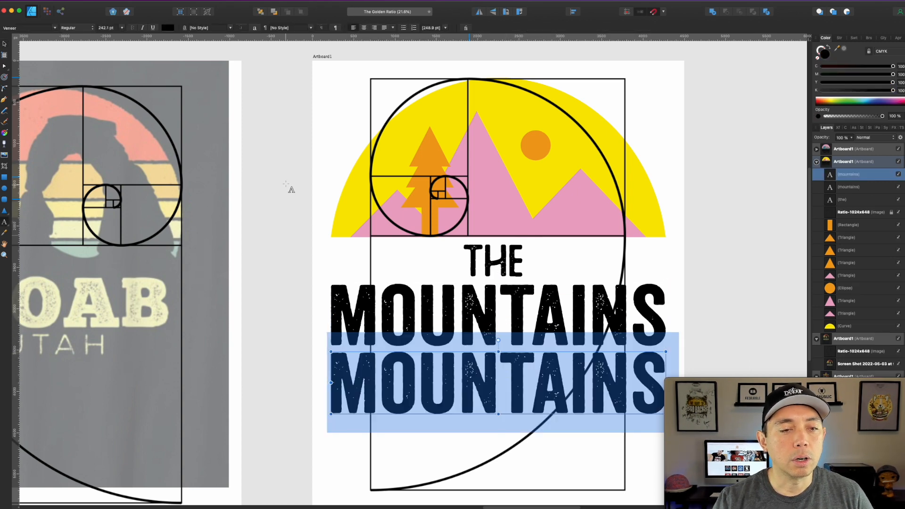
pyautogui.write('are')
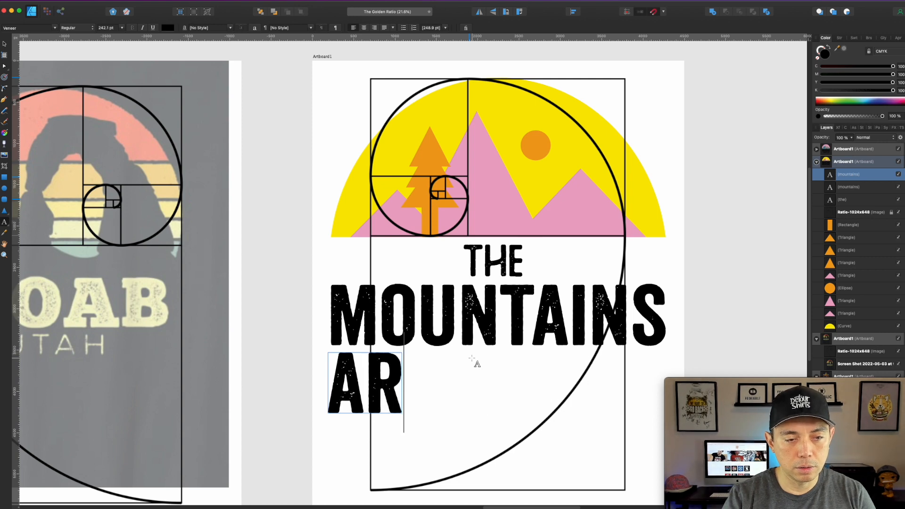
pyautogui.write(' calling')
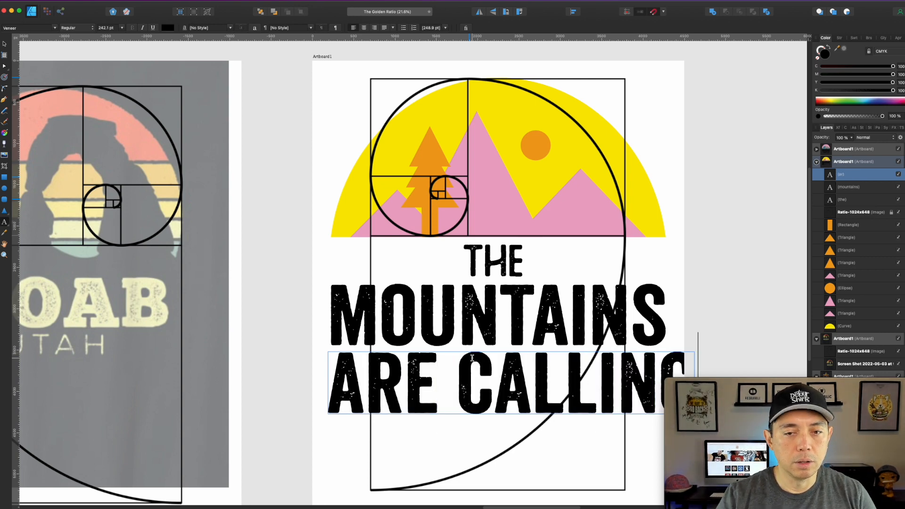
# Step: Scale "ARE CALLING" to about 185 pt and center it beneath "MOUNTAINS"
pyautogui.click(6, 43)
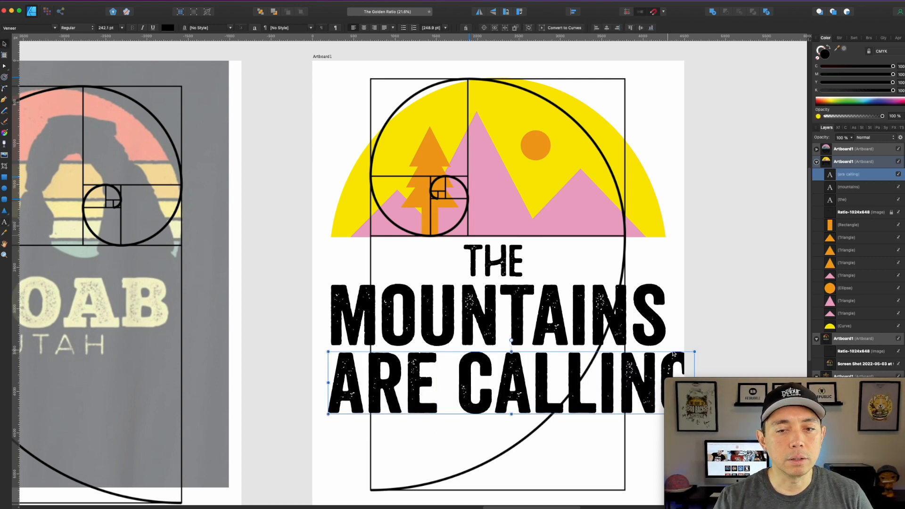
pyautogui.moveTo(693, 352); pyautogui.dragTo(587, 370)
pyautogui.moveTo(506, 389); pyautogui.dragTo(541, 372)
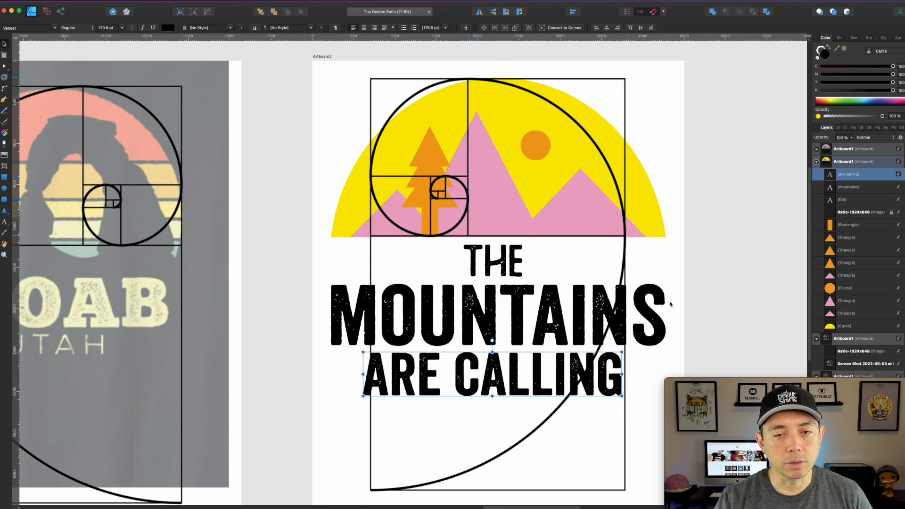
pyautogui.moveTo(623, 397); pyautogui.dragTo(602, 384)
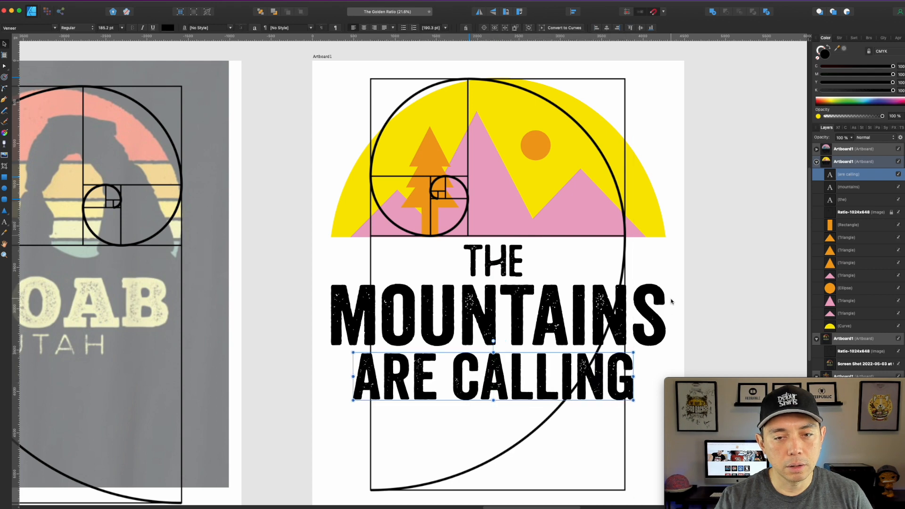
pyautogui.click(585, 269)
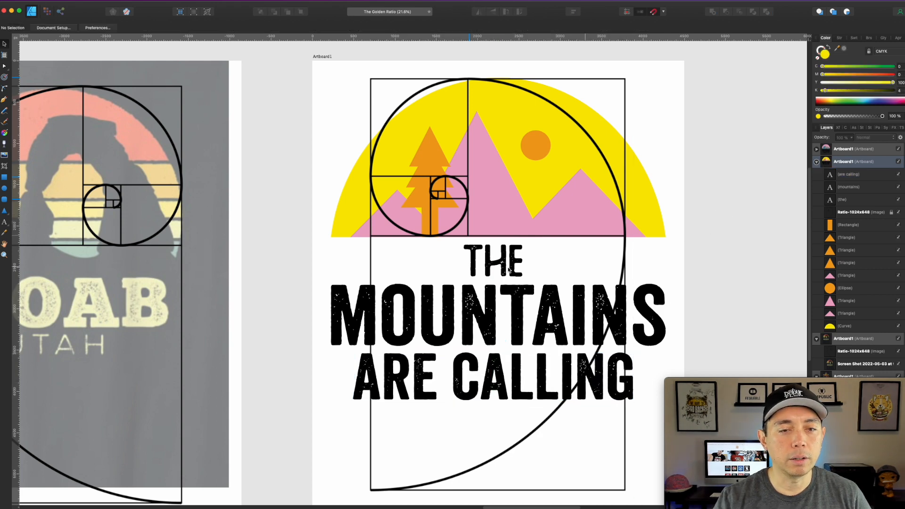
# Step: Duplicate "THE" below "ARE CALLING", change the copy's text to "and I must go", and center it under that line
pyautogui.moveTo(476, 267); pyautogui.dragTo(481, 420)
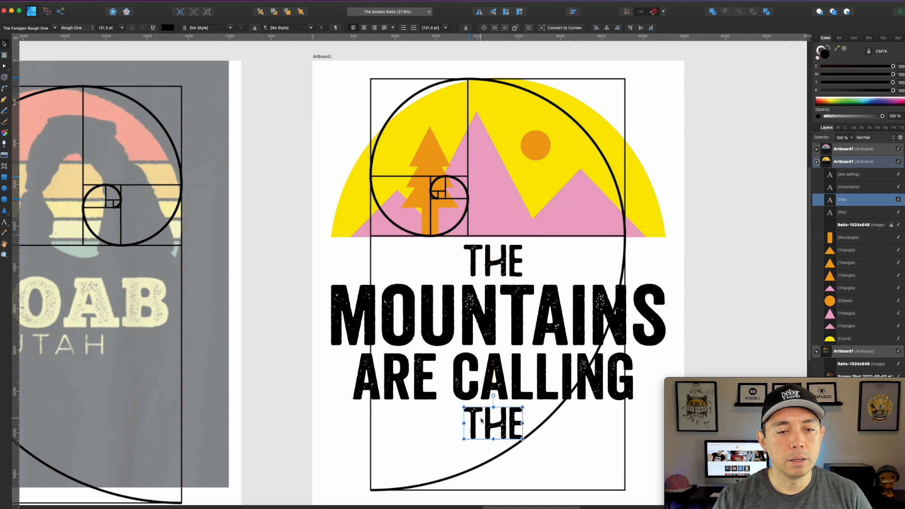
pyautogui.doubleClick(482, 418)
pyautogui.write('AND ')
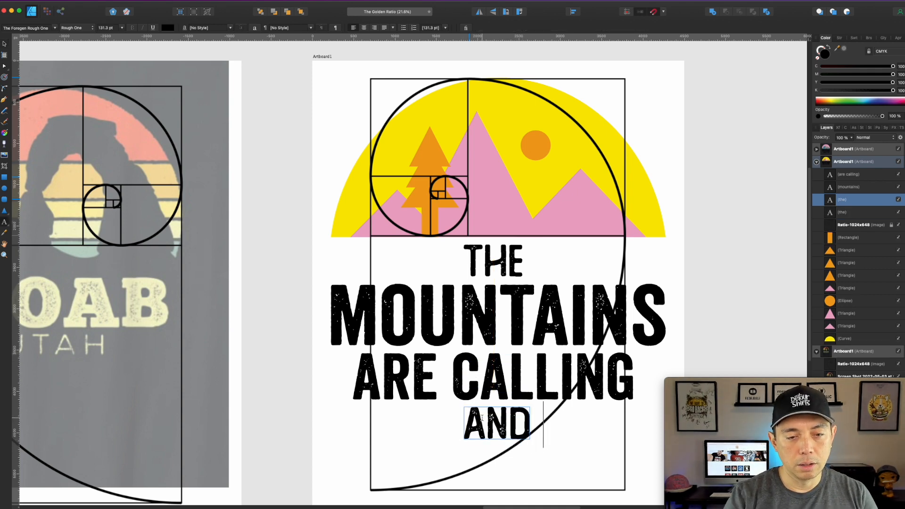
pyautogui.write('I MUST')
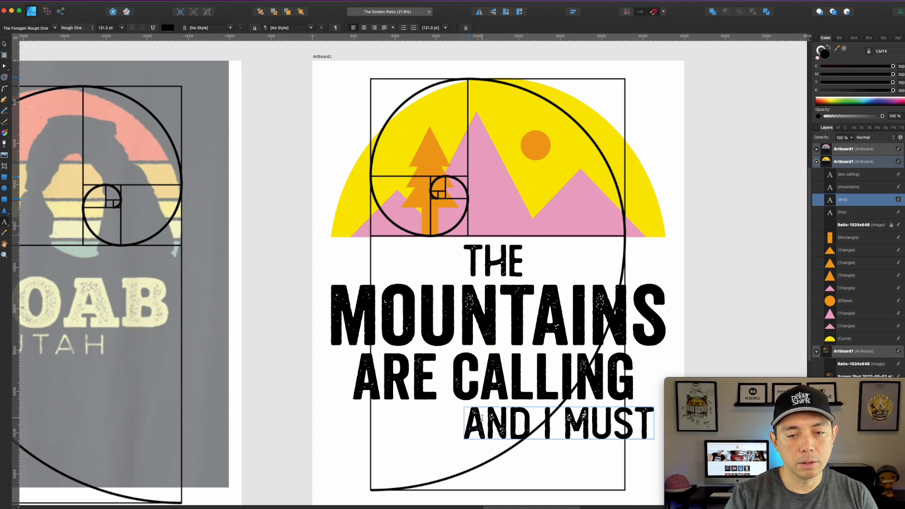
pyautogui.write(' go')
pyautogui.press('Escape')
pyautogui.press('v')
pyautogui.moveTo(598, 426); pyautogui.dragTo(504, 425)
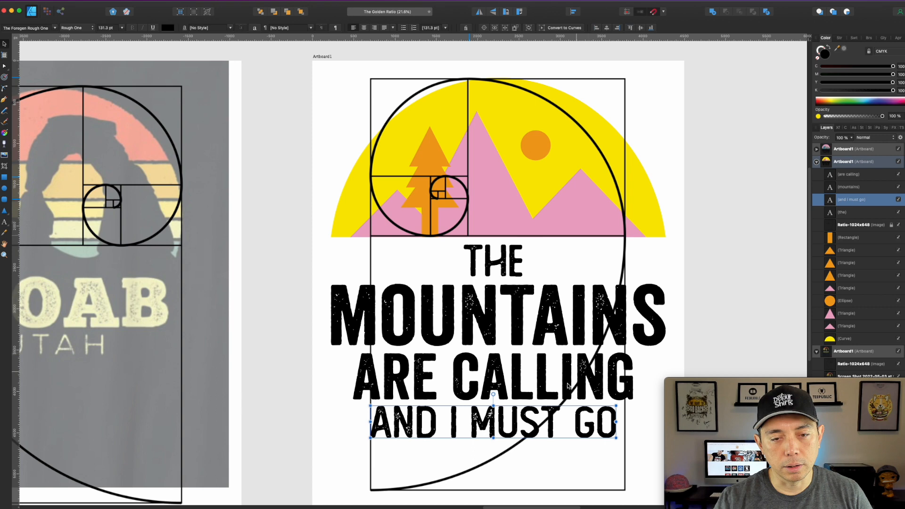
# Step: Unlock the golden spiral overlay, shift it right across the design, and shrink "AND I MUST GO" to fit the curve
pyautogui.click(625, 254)
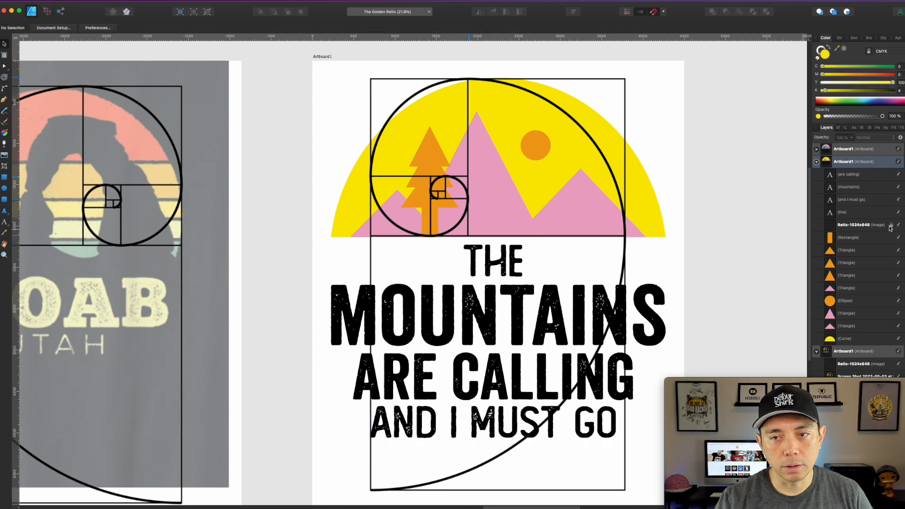
pyautogui.moveTo(627, 254); pyautogui.dragTo(687, 249)
pyautogui.click(605, 416)
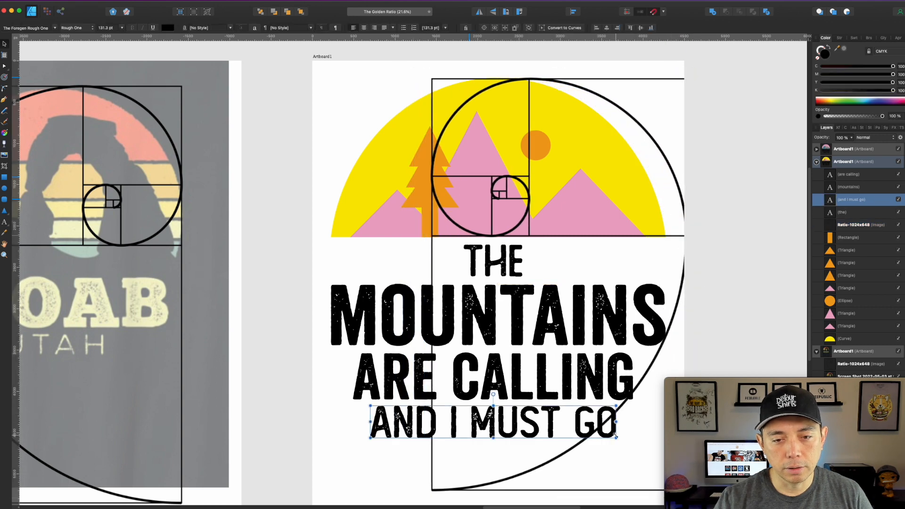
pyautogui.moveTo(616, 440); pyautogui.dragTo(582, 430)
# Step: Scale "ARE CALLING" down to about 178.6 pt and move "AND I MUST GO" right so its end meets the spiral
pyautogui.click(621, 392)
pyautogui.moveTo(638, 401); pyautogui.dragTo(630, 398)
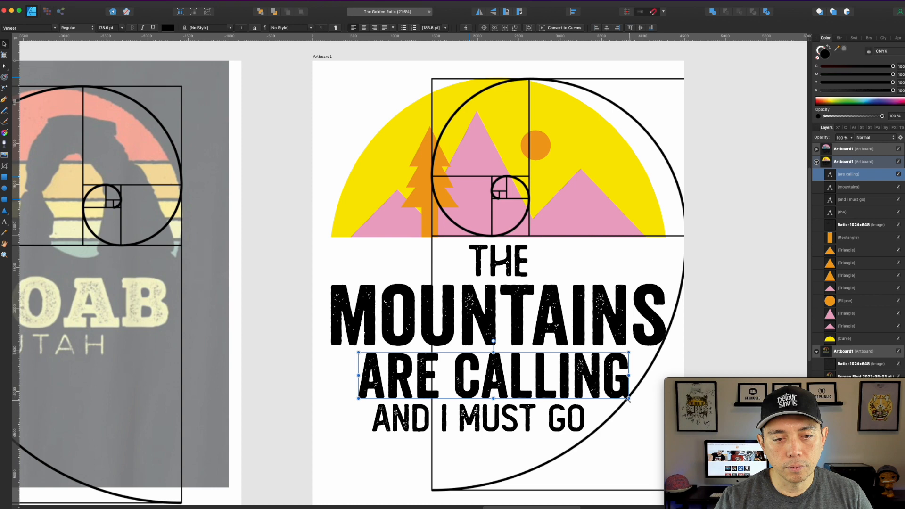
pyautogui.click(544, 425)
pyautogui.moveTo(521, 416); pyautogui.dragTo(535, 417)
# Step: Align the four text lines to one another on a common horizontal center
pyautogui.click(532, 385)
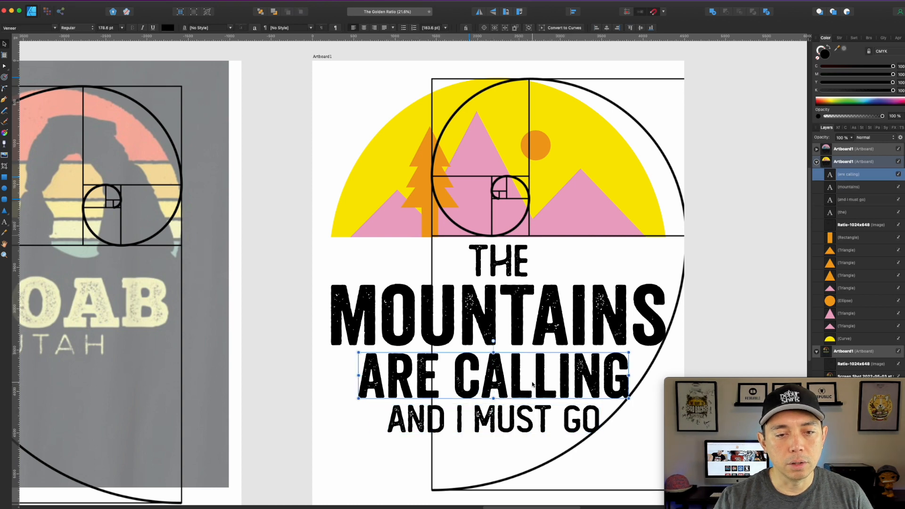
pyautogui.keyDown('shift'); pyautogui.click(534, 325); pyautogui.keyUp('shift')
pyautogui.keyDown('shift'); pyautogui.click(507, 262); pyautogui.keyUp('shift')
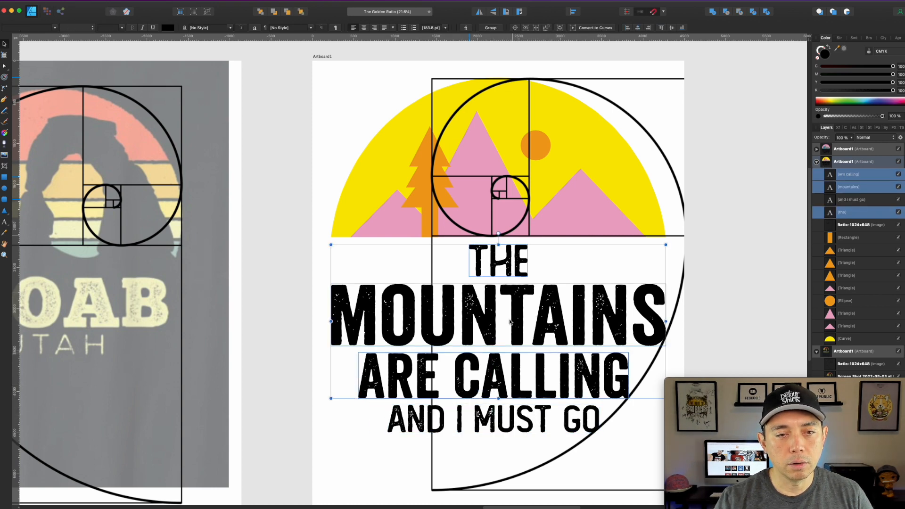
pyautogui.keyDown('shift'); pyautogui.click(514, 413); pyautogui.keyUp('shift')
pyautogui.click(638, 28)
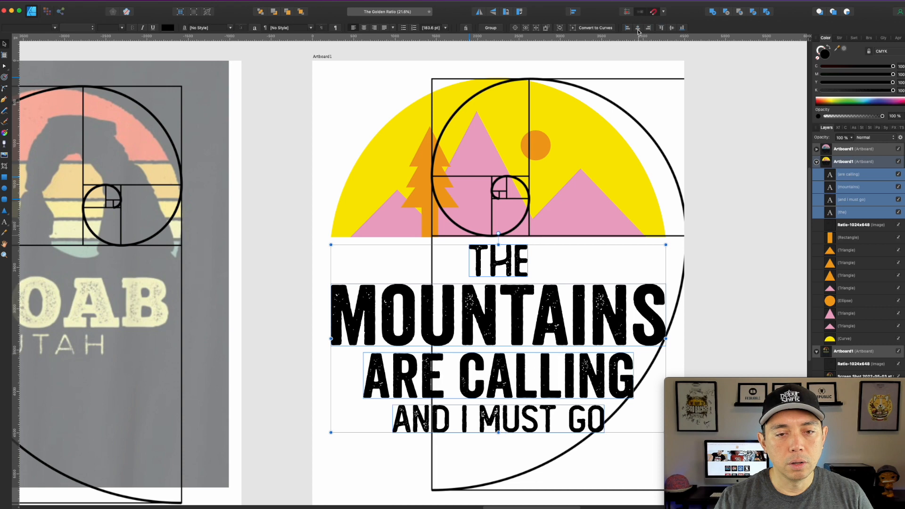
# Step: Move the golden spiral overlay back over the artwork and center it horizontally on the artboard
pyautogui.click(704, 171)
pyautogui.moveTo(683, 237); pyautogui.dragTo(657, 237)
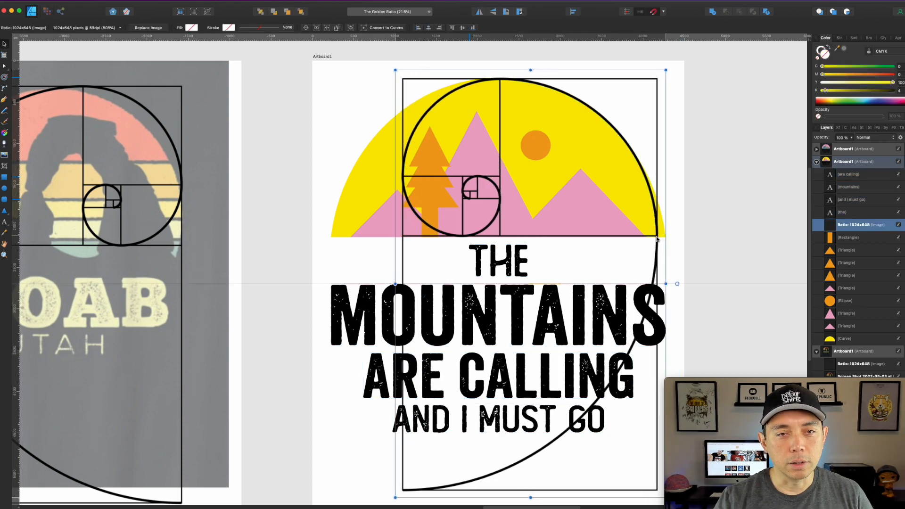
pyautogui.click(574, 13)
pyautogui.click(584, 37)
pyautogui.click(745, 136)
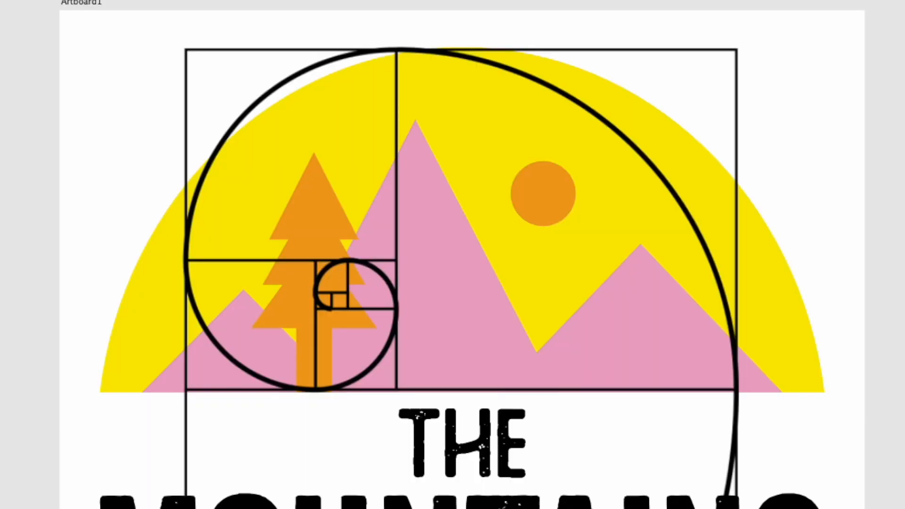
# Step: Draw a yellow bar sized from the spiral's small squares, place it left of "THE", and duplicate it on the right side
pyautogui.moveTo(313, 259); pyautogui.dragTo(542, 293)
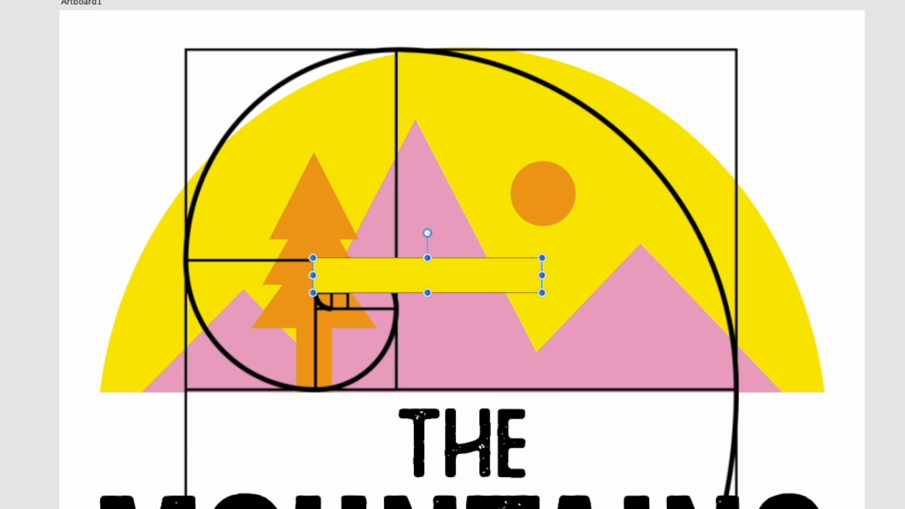
pyautogui.moveTo(427, 275); pyautogui.dragTo(463, 278)
pyautogui.moveTo(577, 294); pyautogui.dragTo(607, 311)
pyautogui.moveTo(542, 299); pyautogui.dragTo(236, 452)
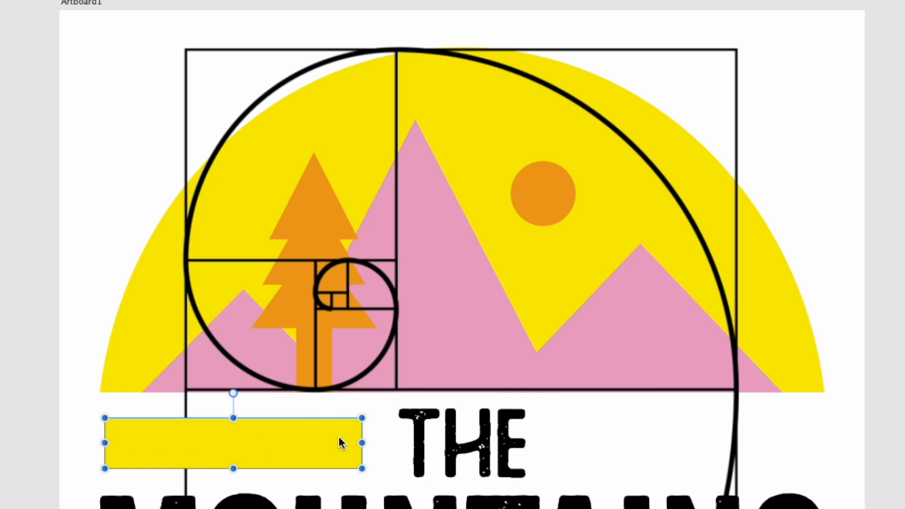
pyautogui.moveTo(364, 441); pyautogui.dragTo(743, 441)
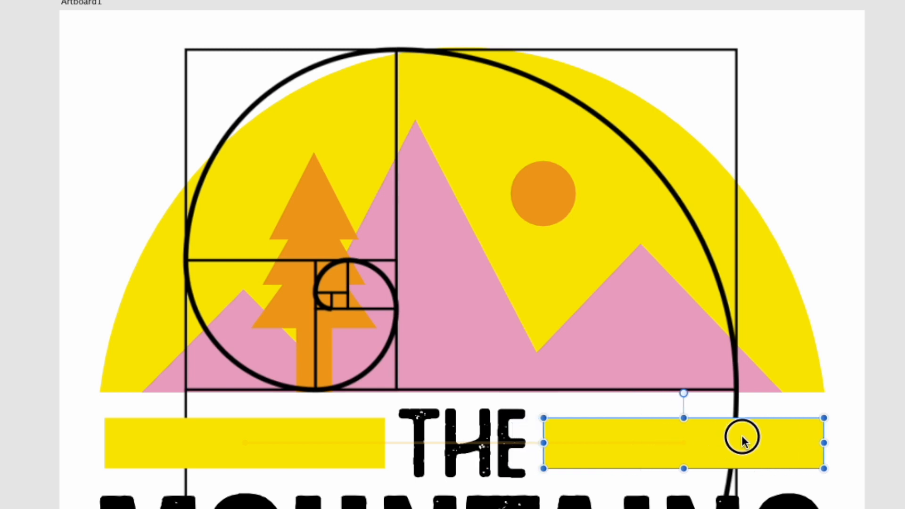
# Step: Shorten the inner ends of both yellow bars to leave an even gap on each side of "THE"
pyautogui.click(378, 441)
pyautogui.moveTo(385, 443); pyautogui.dragTo(358, 443)
pyautogui.click(558, 448)
pyautogui.moveTo(543, 442); pyautogui.dragTo(571, 443)
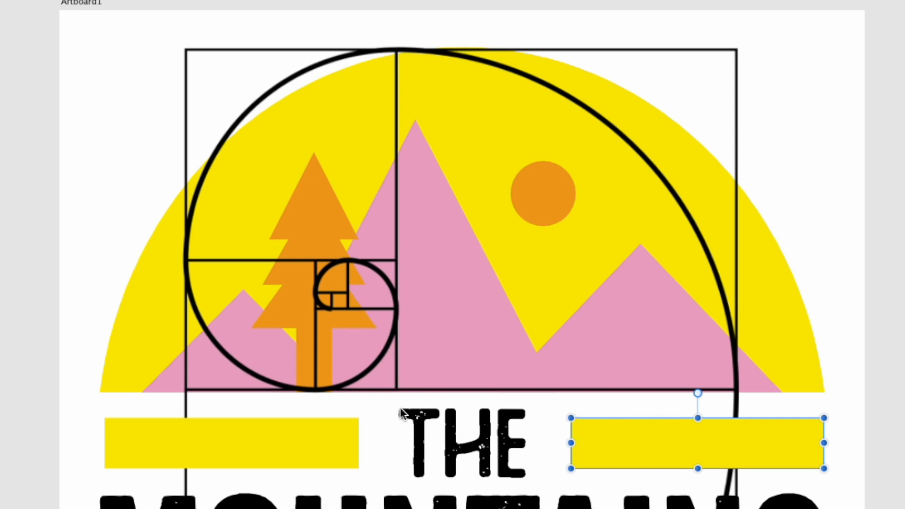
# Step: Draw a small spacer rectangle as wide as a small spiral square and use it to set the bars' gaps beside "THE"
pyautogui.click(410, 417)
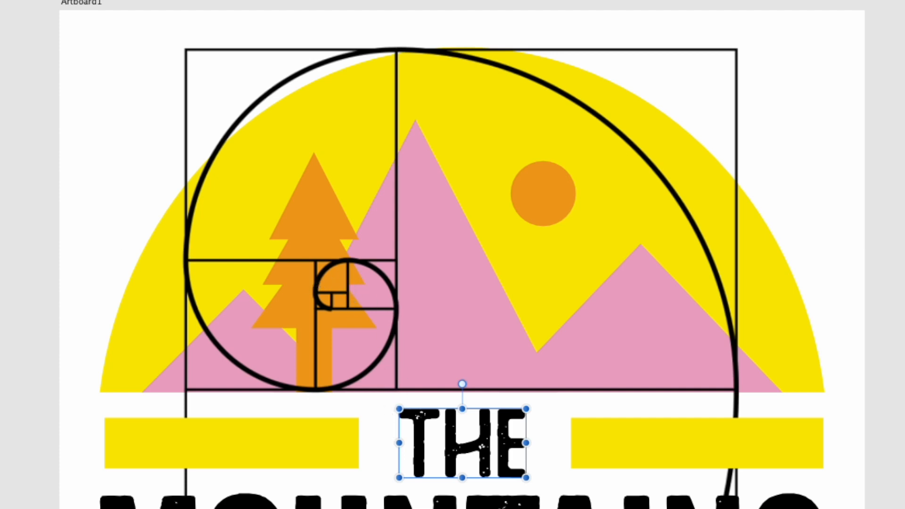
pyautogui.moveTo(308, 226); pyautogui.dragTo(348, 293)
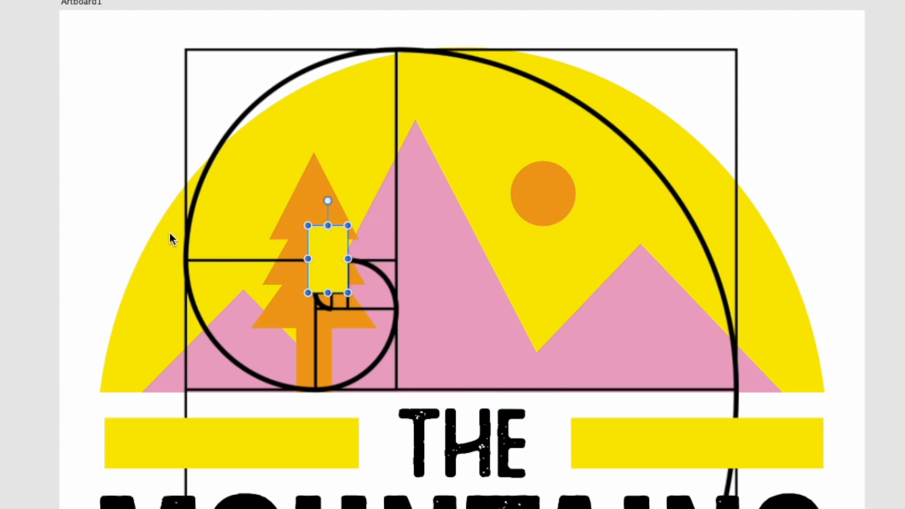
pyautogui.moveTo(304, 260); pyautogui.dragTo(367, 336)
pyautogui.click(344, 448)
pyautogui.click(393, 449)
pyautogui.click(615, 451)
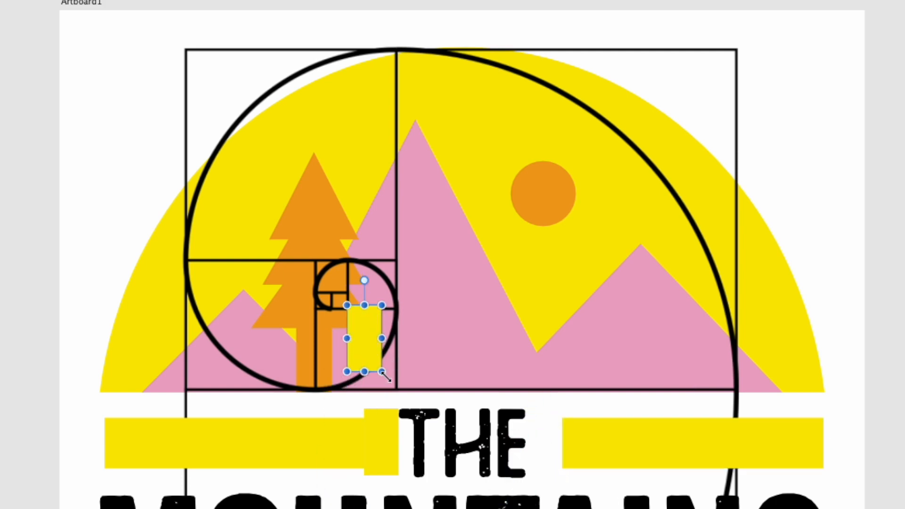
# Step: Rotate a smaller spacer rectangle 90 degrees, place it directly under the right bar, and darken its fill to 46 black
pyautogui.moveTo(394, 372); pyautogui.dragTo(430, 308)
pyautogui.moveTo(355, 346); pyautogui.dragTo(591, 479)
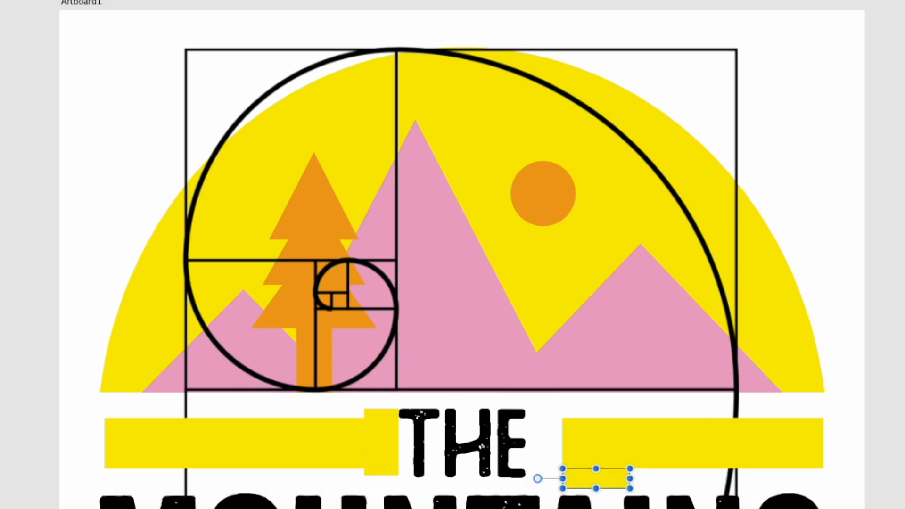
pyautogui.moveTo(816, 93); pyautogui.dragTo(848, 93)
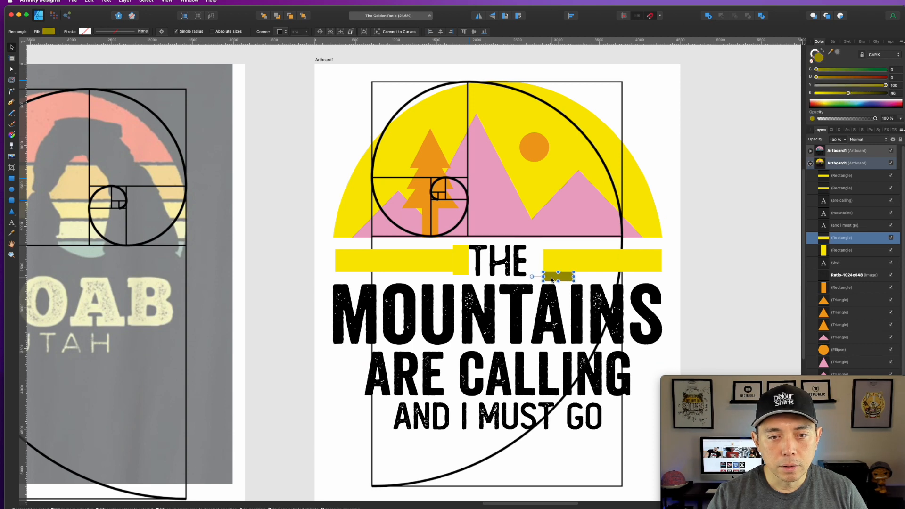
# Step: Select the "MOUNTAINS", "ARE CALLING" and "AND I MUST GO" lines together and nudge them up to the dark spacer's lower edge
pyautogui.click(558, 307)
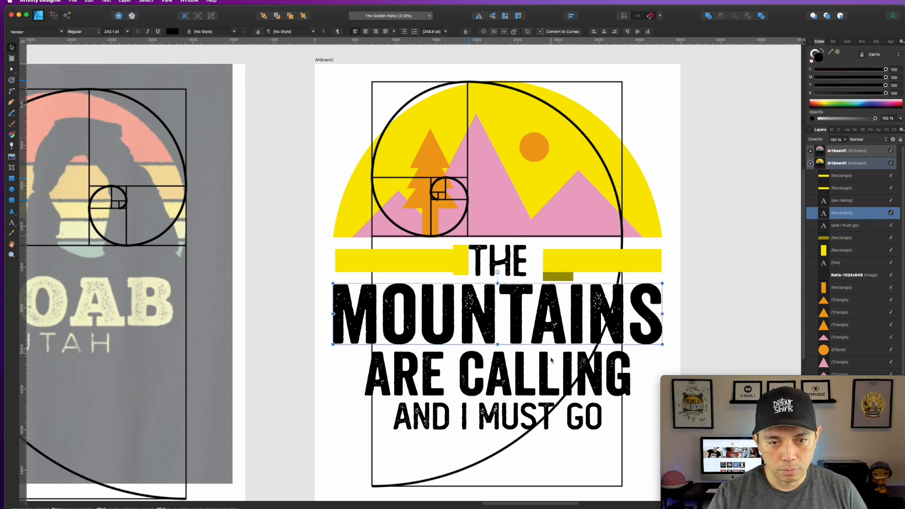
pyautogui.keyDown('shift'); pyautogui.click(549, 397); pyautogui.keyUp('shift')
pyautogui.keyDown('shift'); pyautogui.click(549, 411); pyautogui.keyUp('shift')
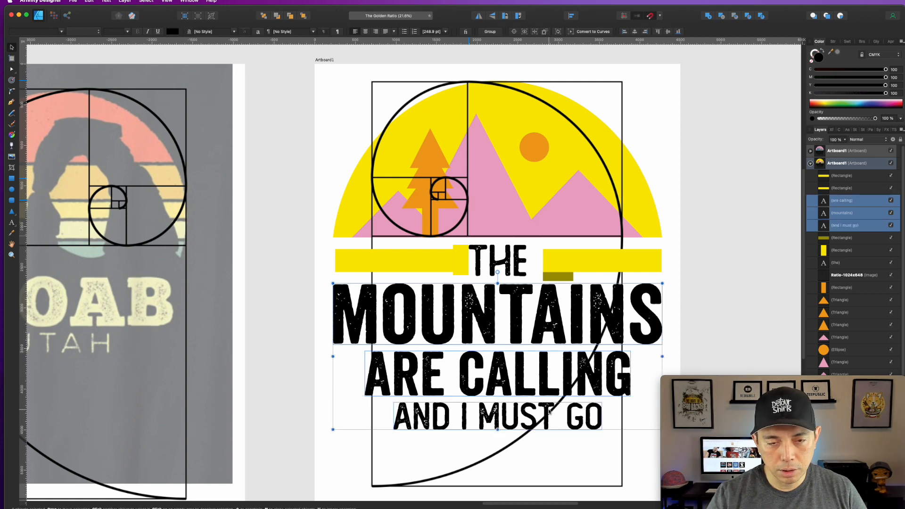
pyautogui.click(717, 309)
# Step: Place the dark spacer under "MOUNTAINS" and nudge "ARE CALLING" and "AND I MUST GO" vertically to match the spacer's height
pyautogui.moveTo(556, 277); pyautogui.dragTo(559, 346)
pyautogui.click(570, 380)
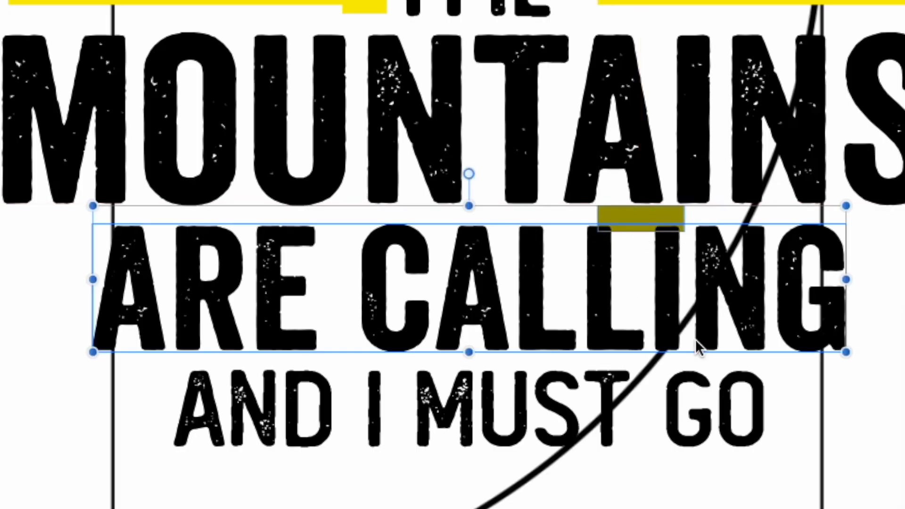
pyautogui.keyDown('shift'); pyautogui.click(725, 393); pyautogui.keyUp('shift')
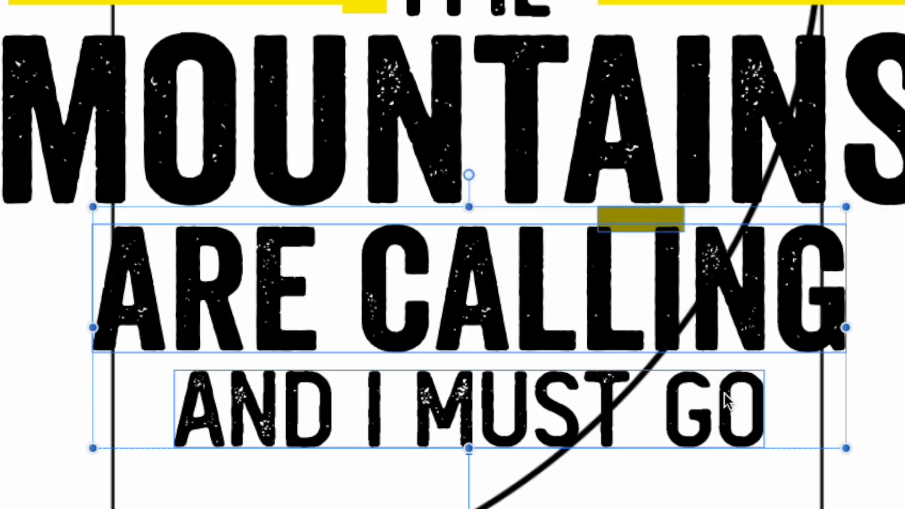
pyautogui.press('Down')
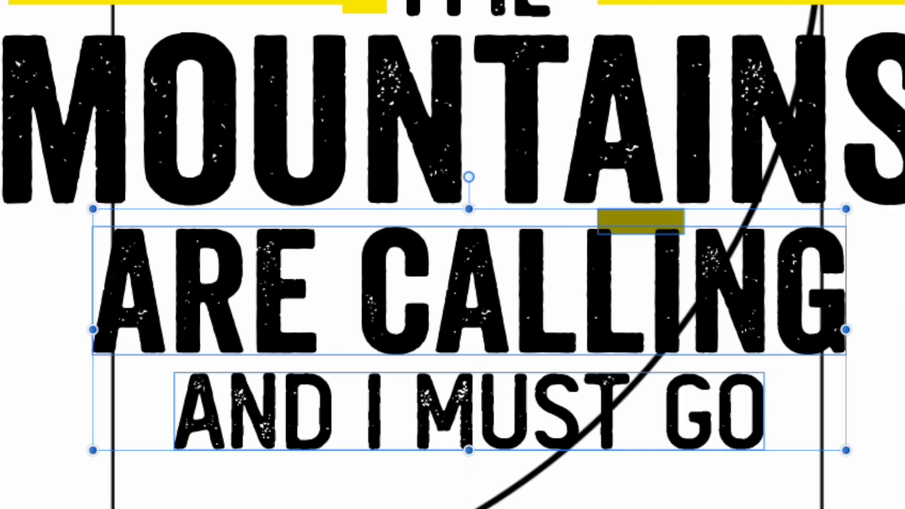
pyautogui.press('Up')
pyautogui.press('Up')
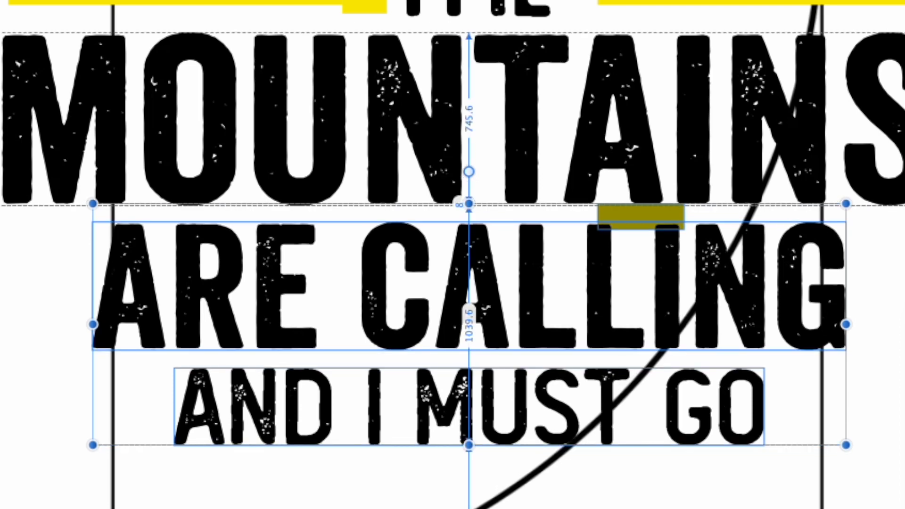
pyautogui.keyDown('shift'); pyautogui.click(652, 210); pyautogui.keyUp('shift')
pyautogui.press('Down')
pyautogui.press('Down')
pyautogui.press('Down')
pyautogui.press('Down')
pyautogui.press('Down')
pyautogui.press('Down')
pyautogui.press('Down')
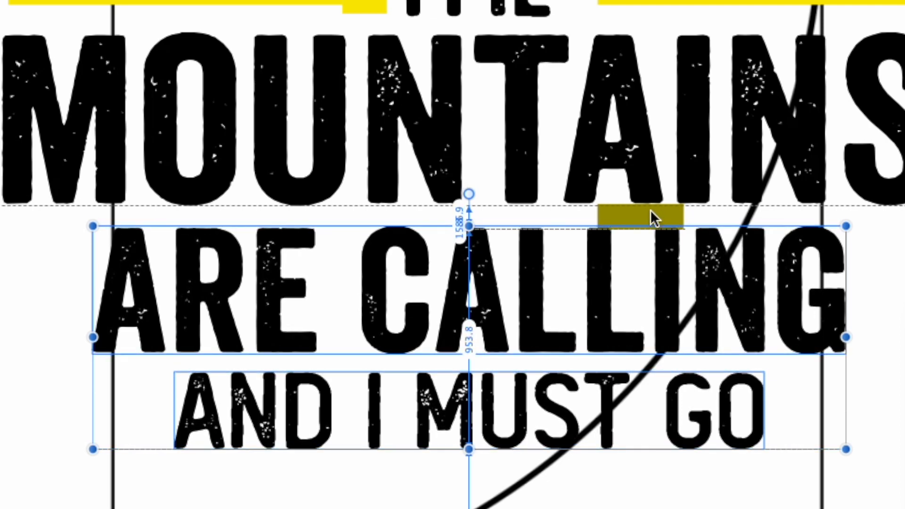
# Step: Move the dark spacer under "ARE CALLING" and lower "AND I MUST GO" to match the same gap
pyautogui.moveTo(650, 210); pyautogui.dragTo(656, 360)
pyautogui.click(692, 414)
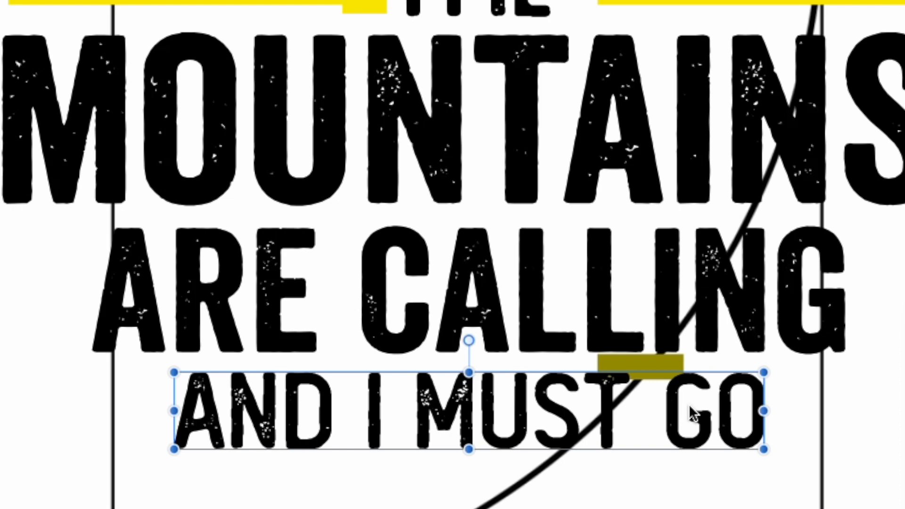
pyautogui.moveTo(692, 414); pyautogui.dragTo(692, 420)
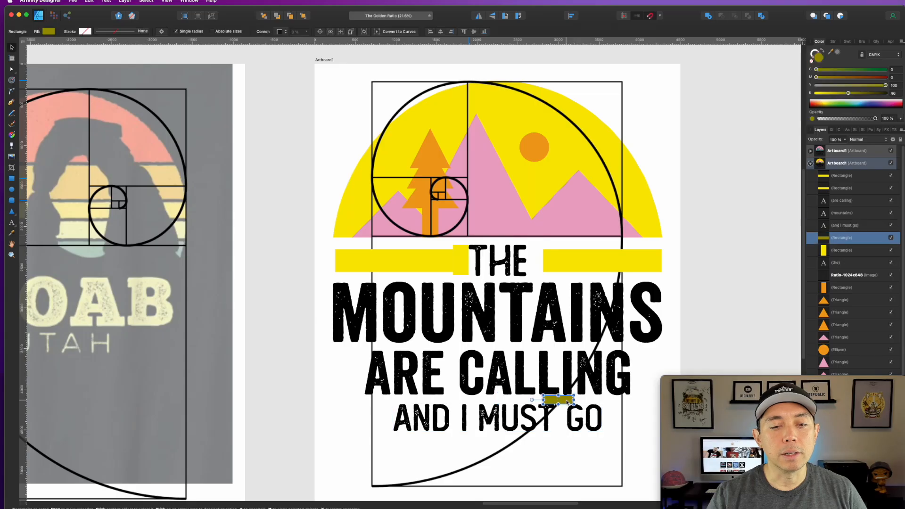
# Step: Delete the dark spacer under "ARE CALLING" and the yellow spacer beside "THE"
pyautogui.moveTo(660, 367); pyautogui.dragTo(363, 0)
pyautogui.moveTo(460, 173); pyautogui.dragTo(729, 134)
pyautogui.press('Delete')
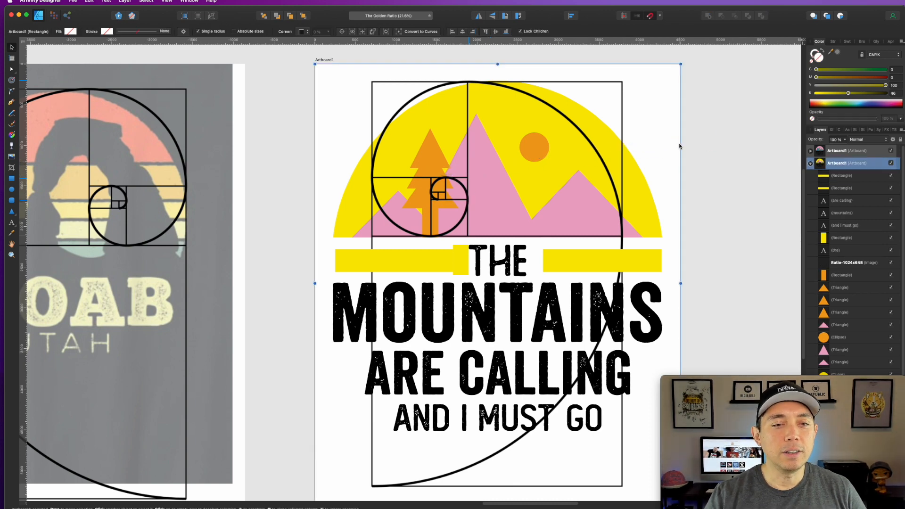
pyautogui.click(466, 259)
pyautogui.press('Delete')
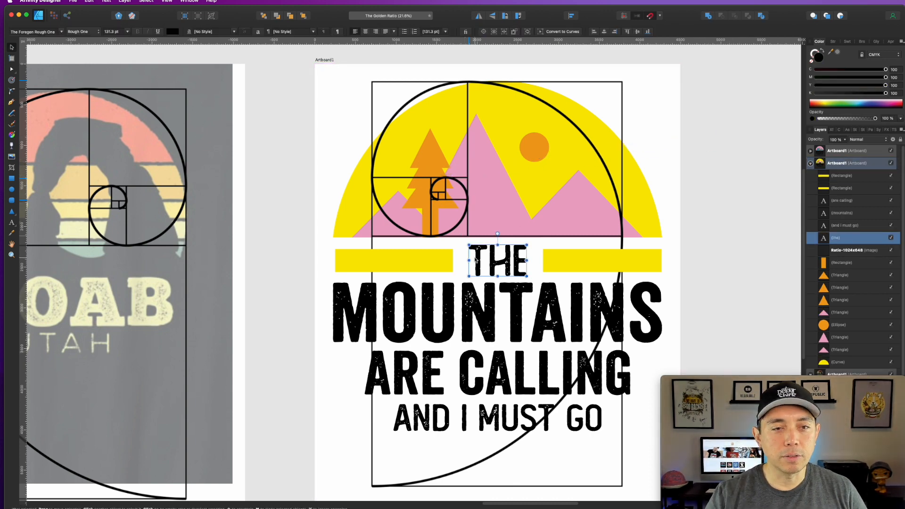
# Step: Recolor the two bars beside "THE" black with all CMYK values at 100, and select the golden spiral overlay
pyautogui.click(574, 264)
pyautogui.keyDown('shift'); pyautogui.click(396, 261); pyautogui.keyUp('shift')
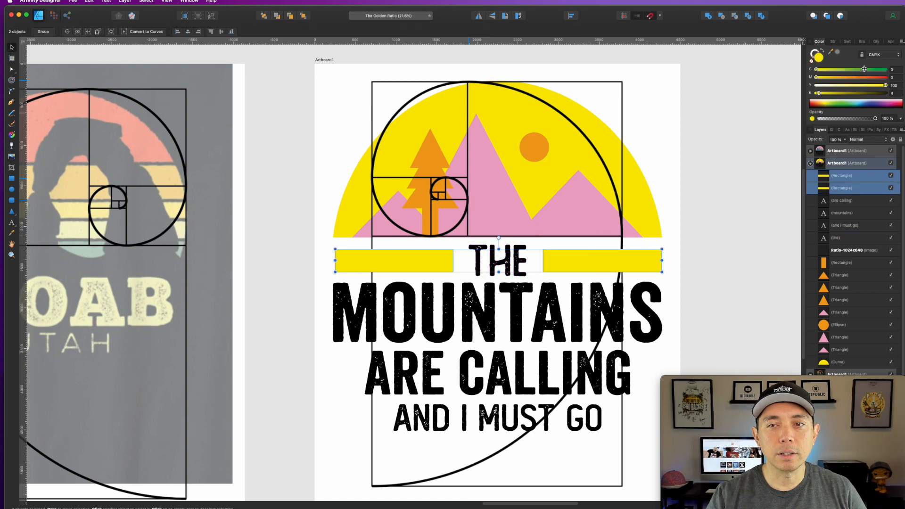
pyautogui.click(885, 93)
pyautogui.click(886, 78)
pyautogui.click(886, 70)
pyautogui.click(631, 77)
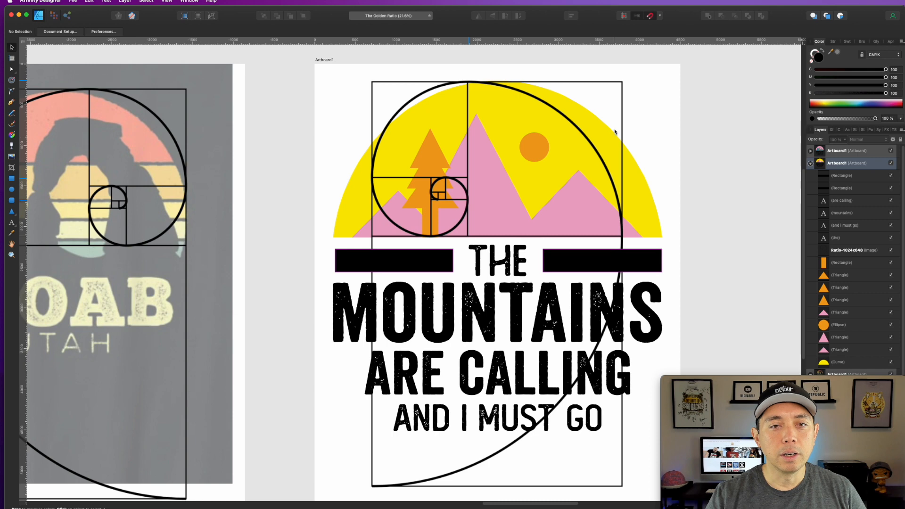
pyautogui.click(583, 133)
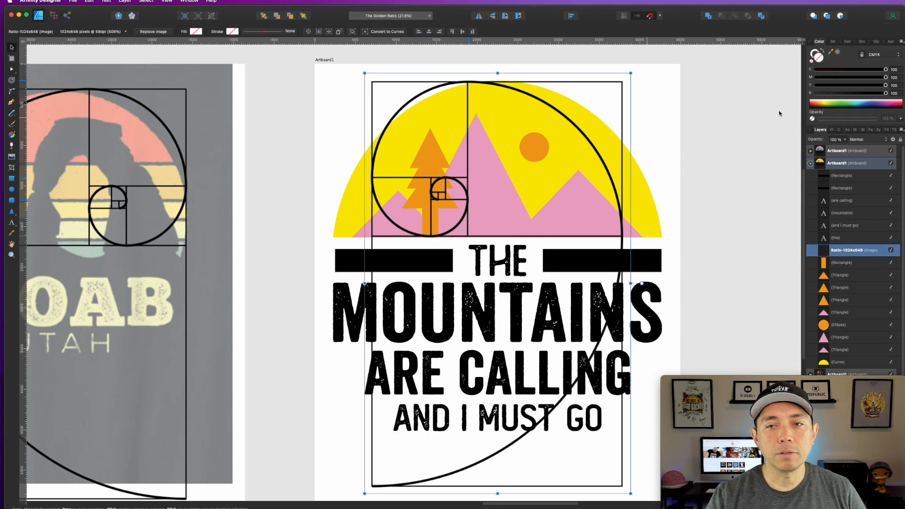
# Step: Bring the golden spiral overlay to the front of its artboard's stacking order and hide it
pyautogui.doubleClick(856, 251)
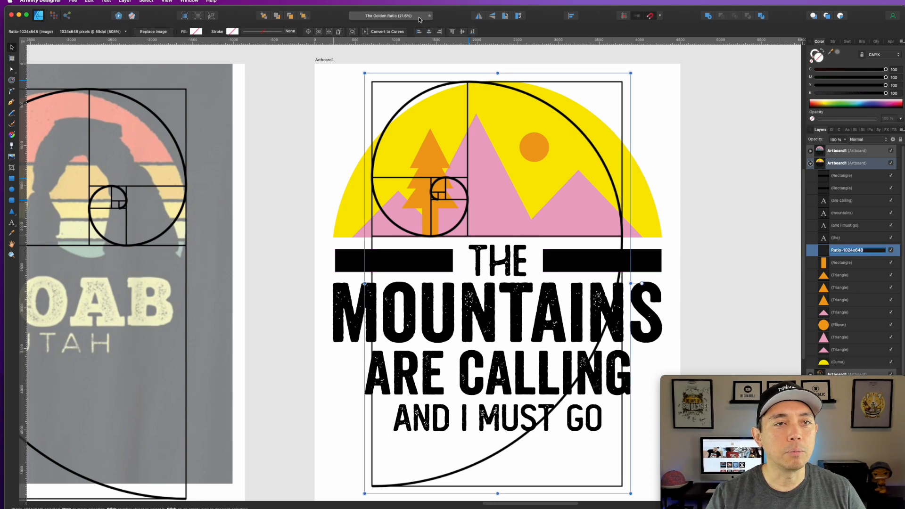
pyautogui.click(304, 17)
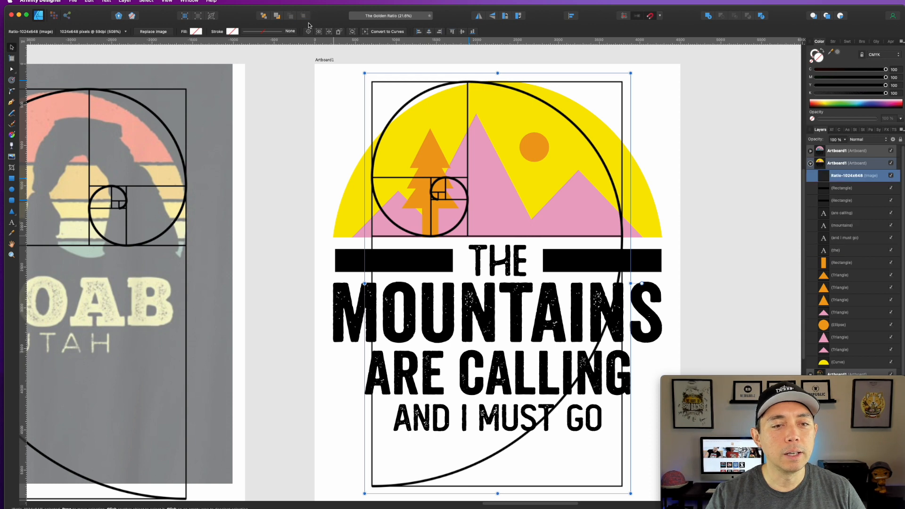
pyautogui.click(891, 176)
pyautogui.click(719, 146)
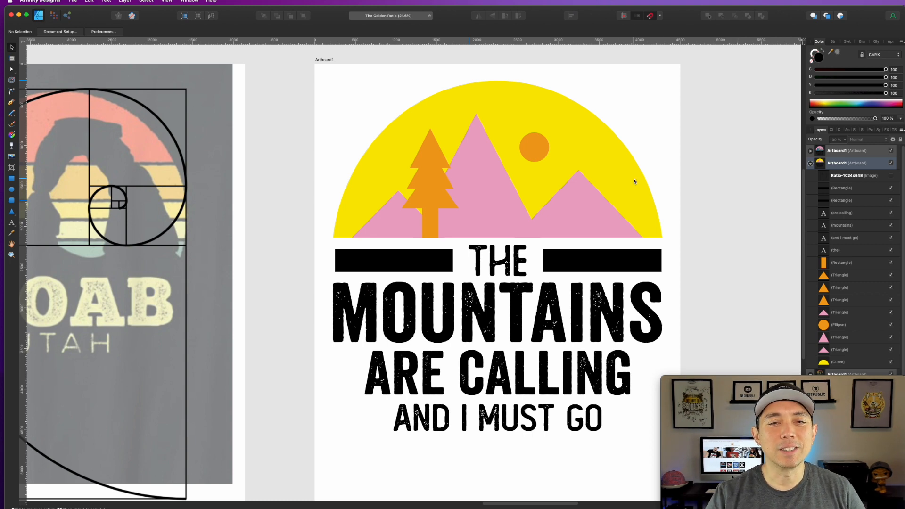
# Step: Recolor the three pink mountain triangles black with all CMYK values at 100
pyautogui.click(605, 210)
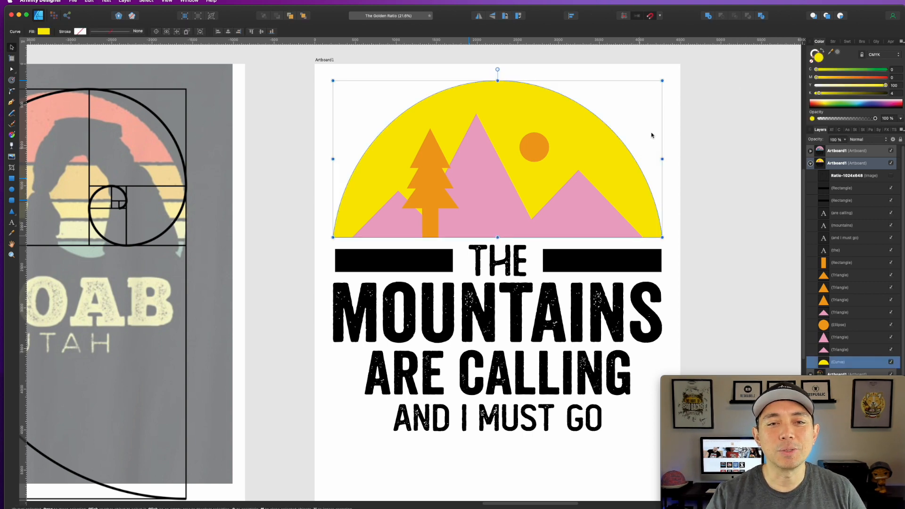
pyautogui.keyDown('shift'); pyautogui.click(495, 198); pyautogui.keyUp('shift')
pyautogui.keyDown('shift'); pyautogui.click(384, 222); pyautogui.keyUp('shift')
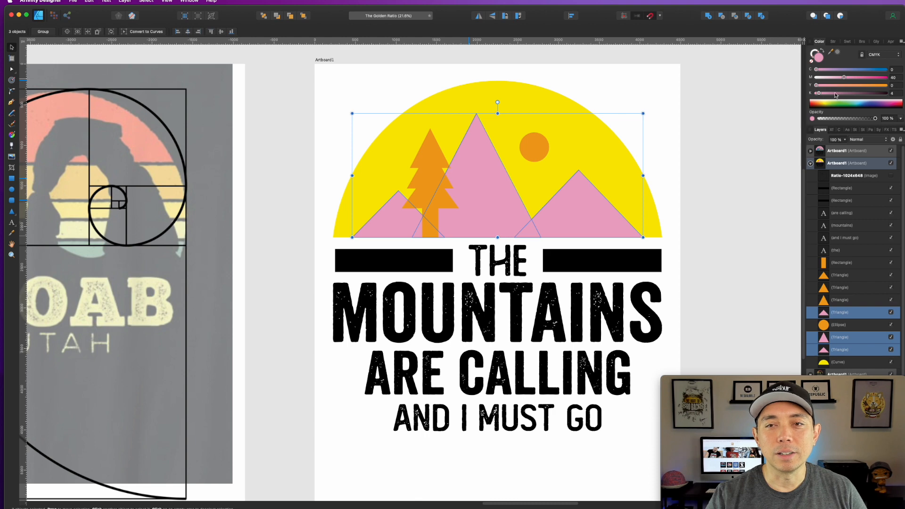
pyautogui.click(887, 92)
pyautogui.click(887, 86)
pyautogui.click(887, 78)
pyautogui.click(887, 69)
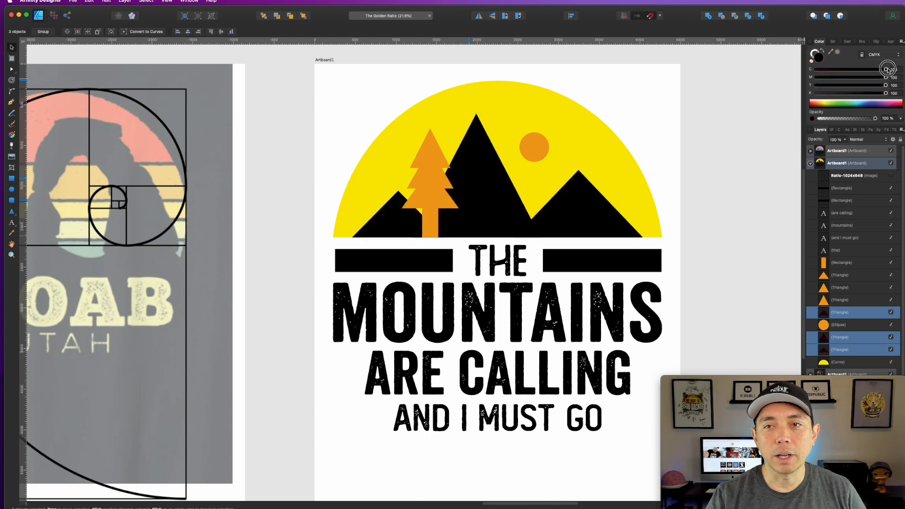
# Step: Group the tree shapes and recolor them green (C 100, M 0, Y 100, K 0), and make the yellow half-circle light blue (C 37)
pyautogui.click(436, 149)
pyautogui.keyDown('shift'); pyautogui.click(439, 178); pyautogui.keyUp('shift')
pyautogui.keyDown('shift'); pyautogui.click(432, 198); pyautogui.keyUp('shift')
pyautogui.keyDown('shift'); pyautogui.click(431, 223); pyautogui.keyUp('shift')
pyautogui.press('super+g')
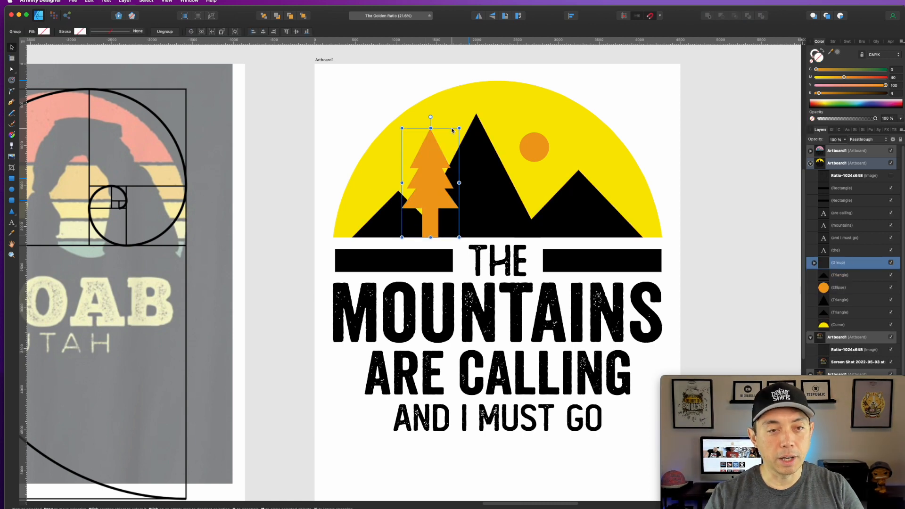
pyautogui.moveTo(817, 70); pyautogui.dragTo(815, 93)
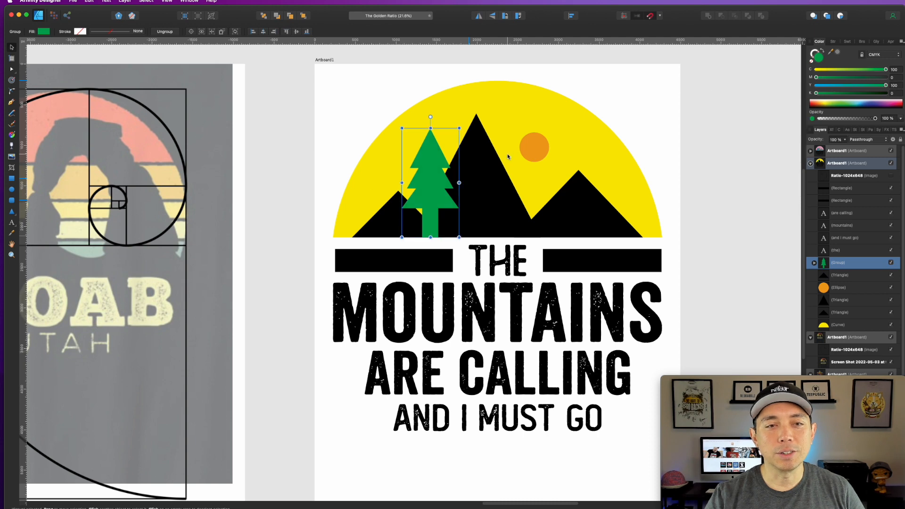
pyautogui.click(598, 147)
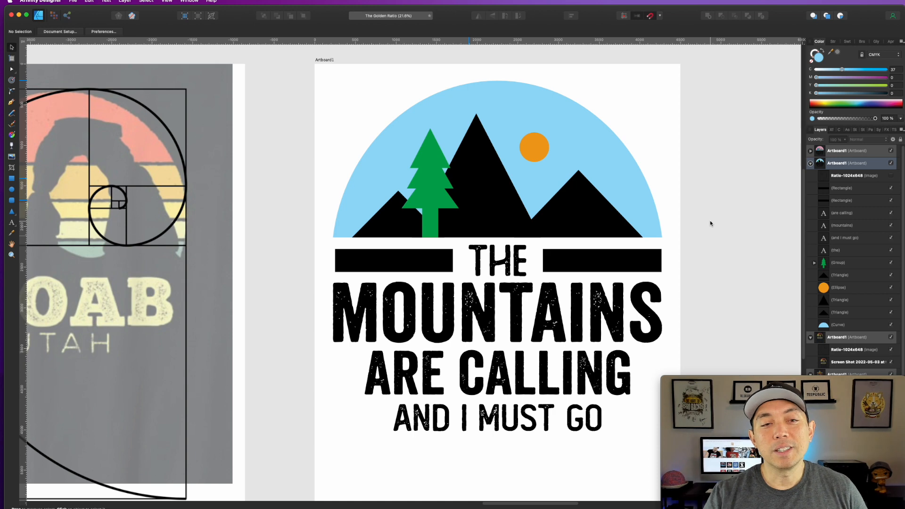
# Step: Show the golden spiral overlay and try repositioning and enlarging it over the mountain design
pyautogui.click(891, 176)
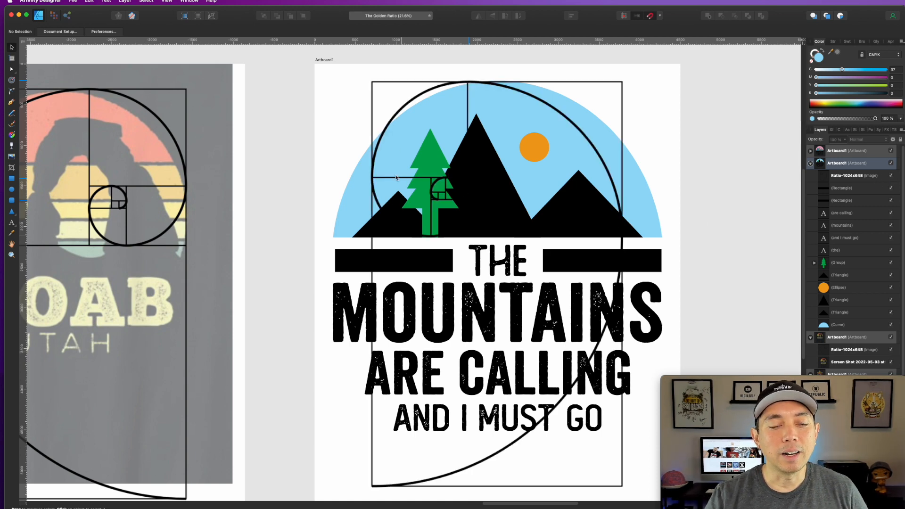
pyautogui.moveTo(606, 163); pyautogui.dragTo(609, 208)
pyautogui.moveTo(384, 113); pyautogui.dragTo(341, 52)
pyautogui.moveTo(564, 93)
pyautogui.mouseDown()
pyautogui.moveTo(582, 149)
pyautogui.moveTo(576, 103)
pyautogui.mouseUp()
pyautogui.press('super+z')
pyautogui.press('super+z')
pyautogui.press('super+z')
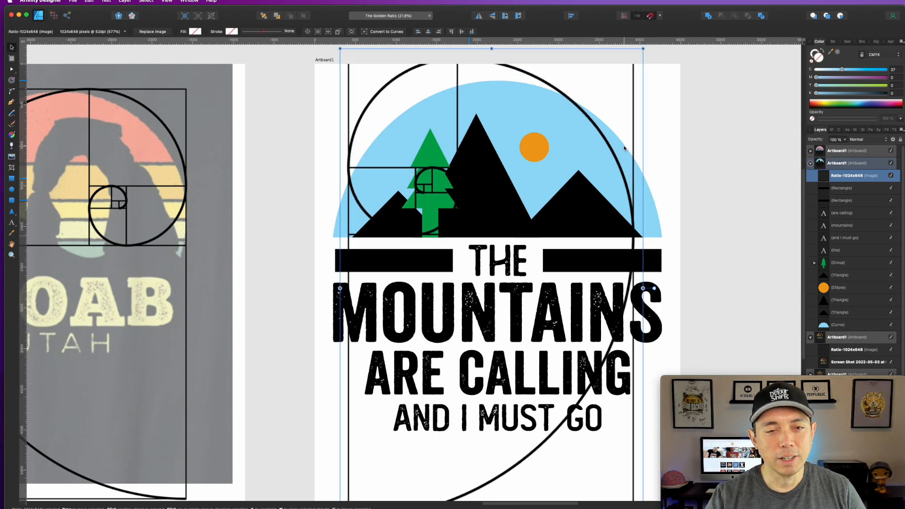
pyautogui.press('super+z')
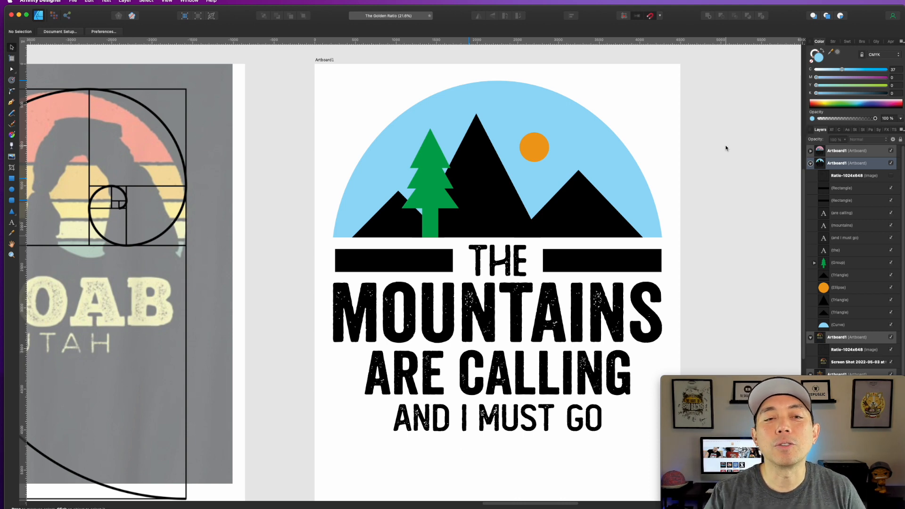
pyautogui.click(535, 148)
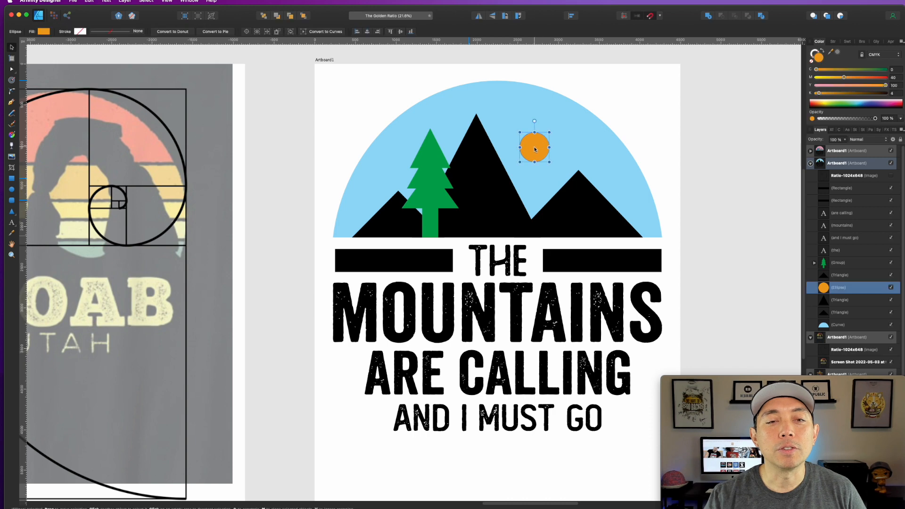
pyautogui.moveTo(538, 148)
pyautogui.mouseDown()
pyautogui.moveTo(540, 139)
pyautogui.moveTo(524, 157)
pyautogui.moveTo(553, 146)
pyautogui.moveTo(536, 150)
pyautogui.mouseUp()
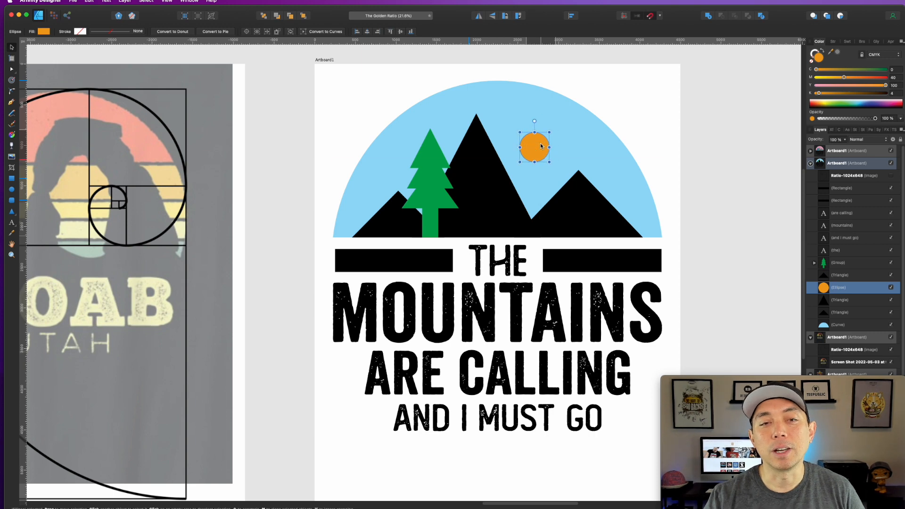
pyautogui.click(717, 183)
pyautogui.scroll(-1, 714, 199)
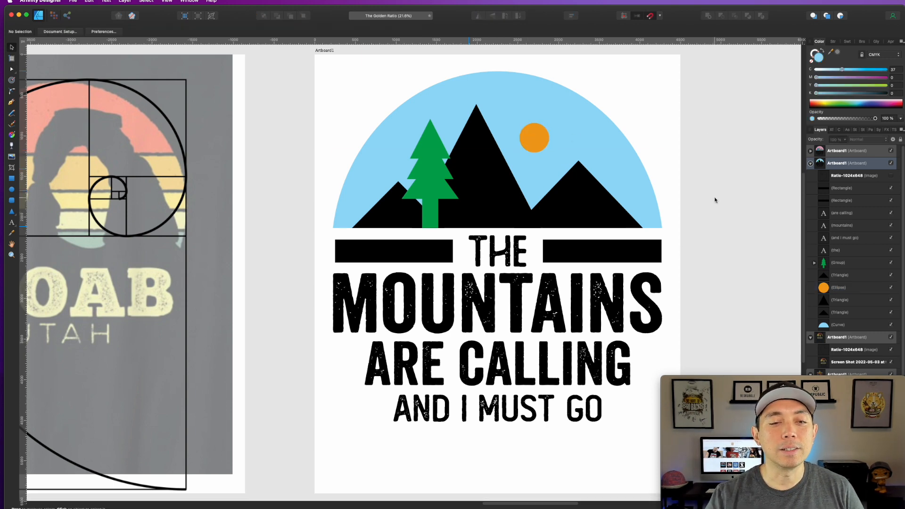